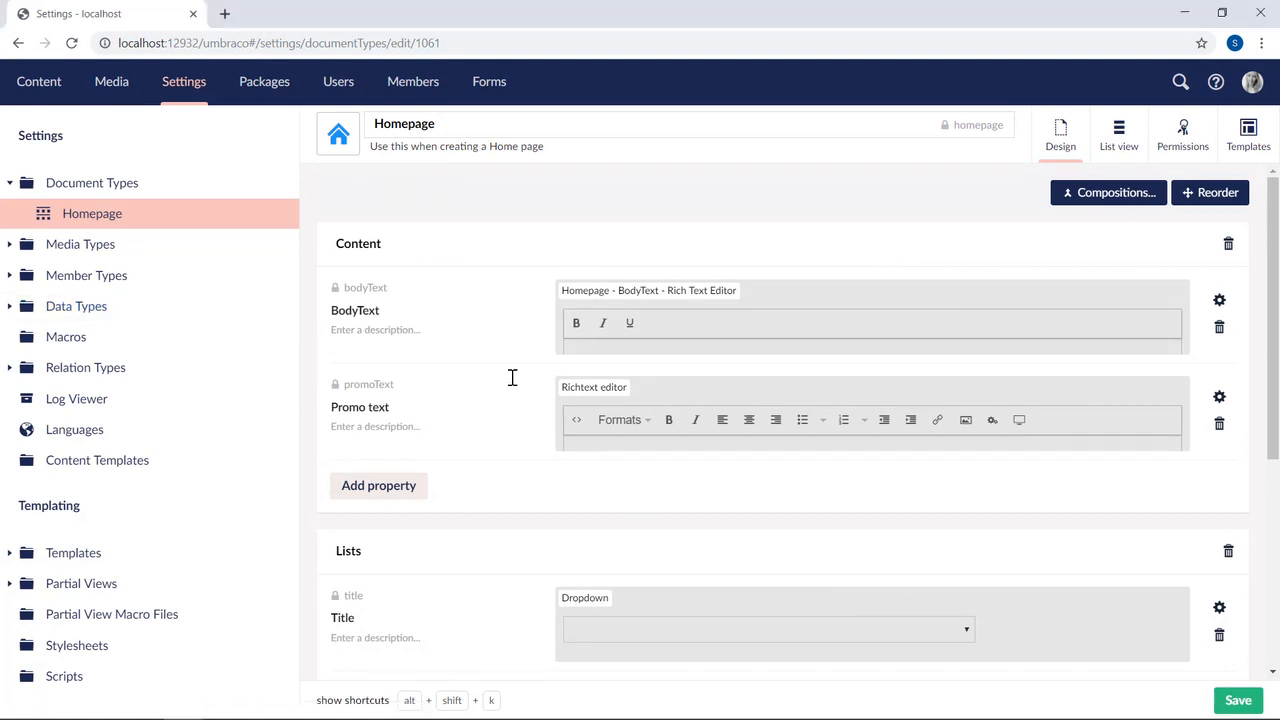
Step: Check which document types can be created under the Frontpage content node
{"action": "left_click", "coordinate": [39, 84]}
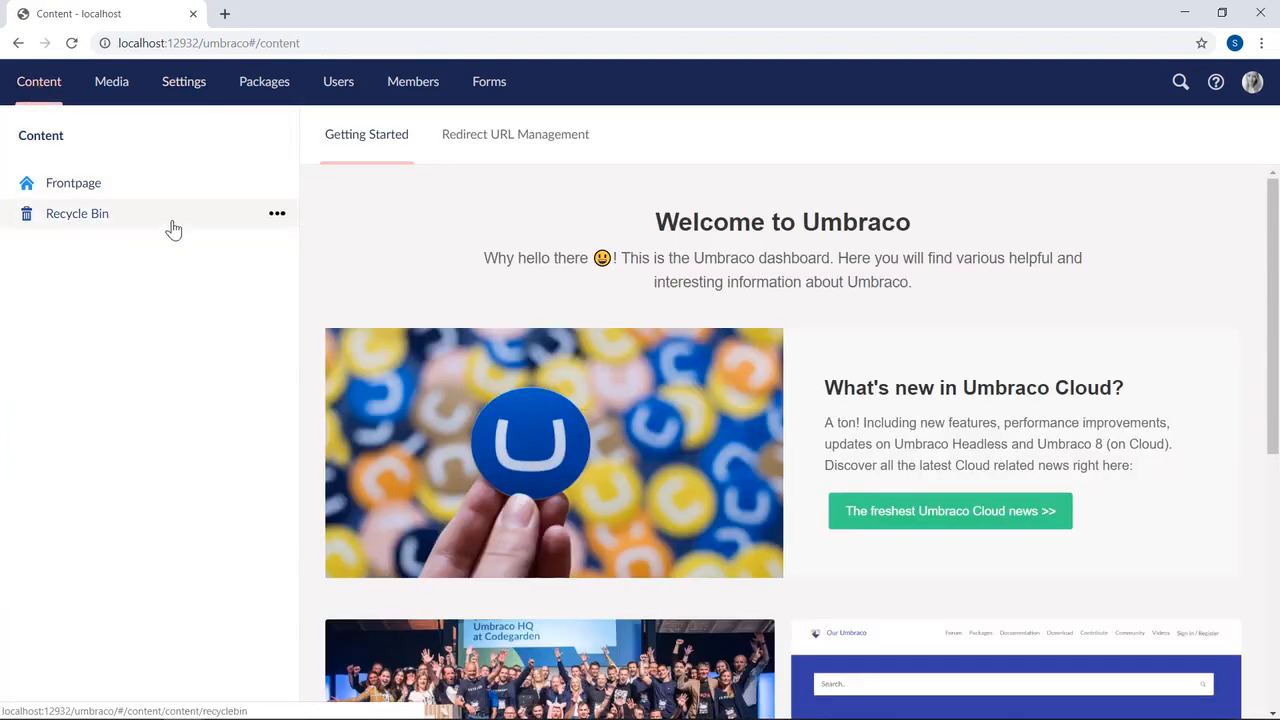
{"action": "left_click", "coordinate": [101, 192]}
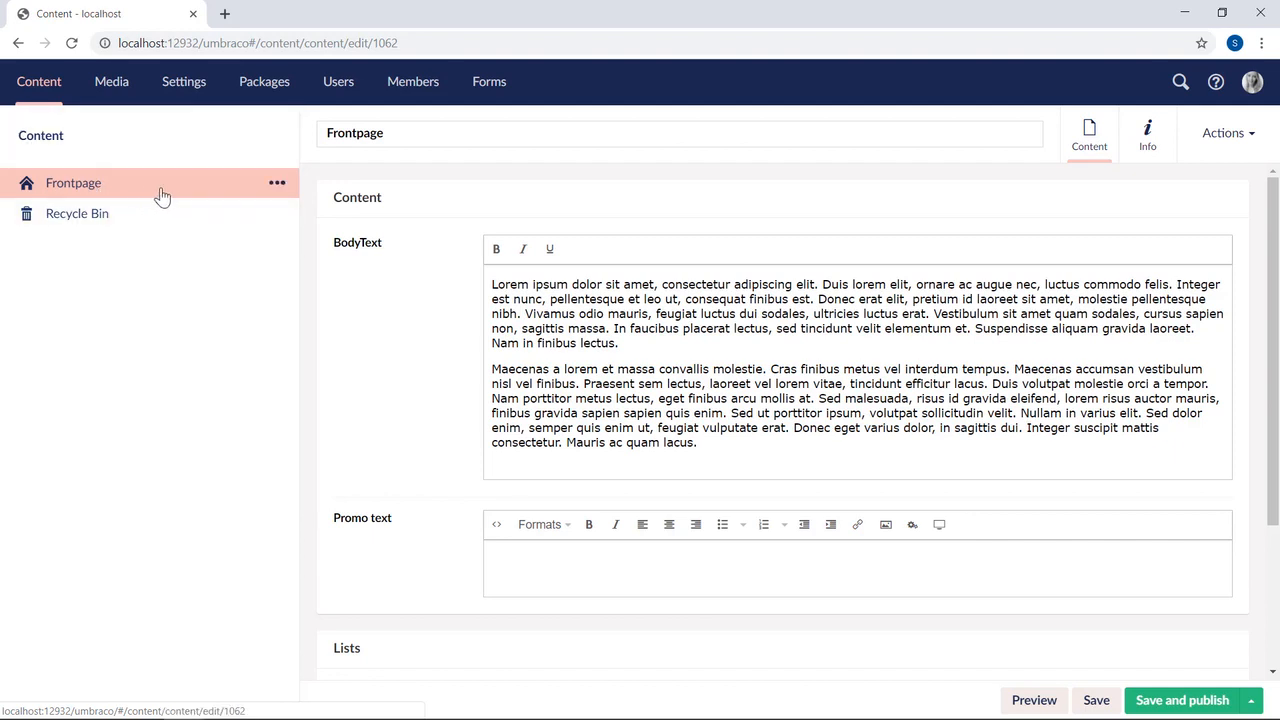
{"action": "left_click", "coordinate": [277, 184]}
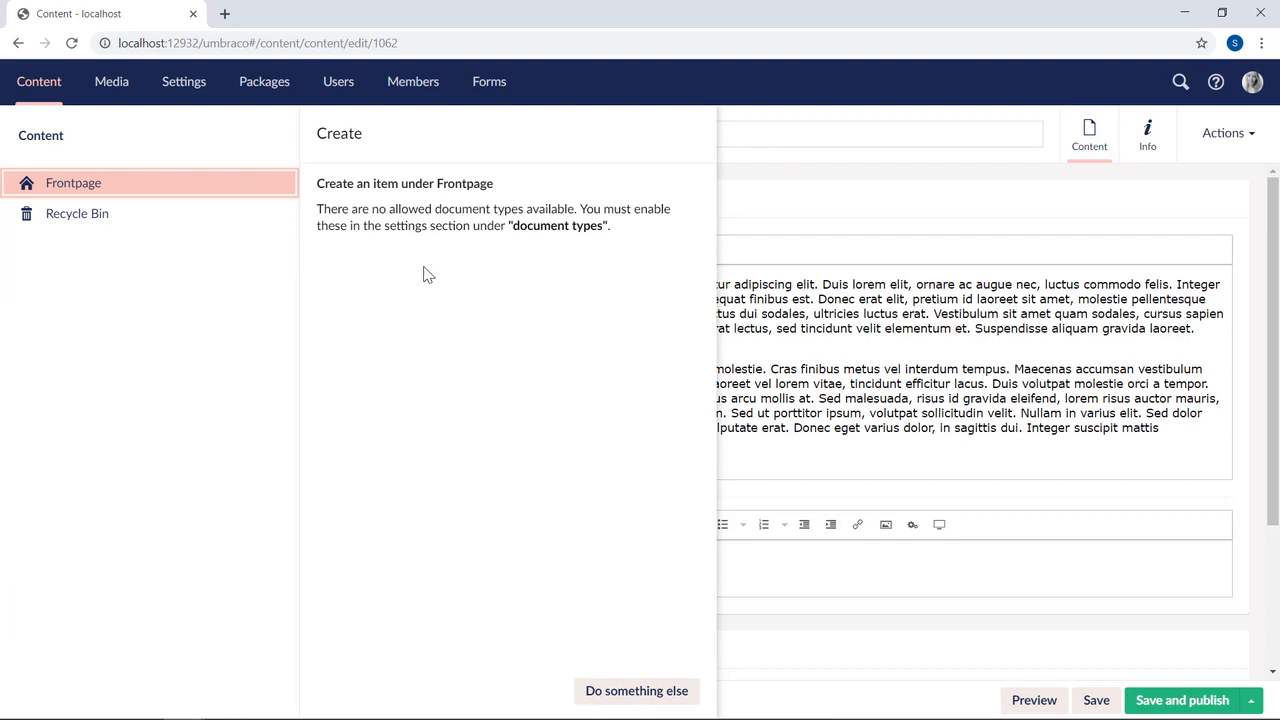
{"action": "left_click", "coordinate": [282, 358]}
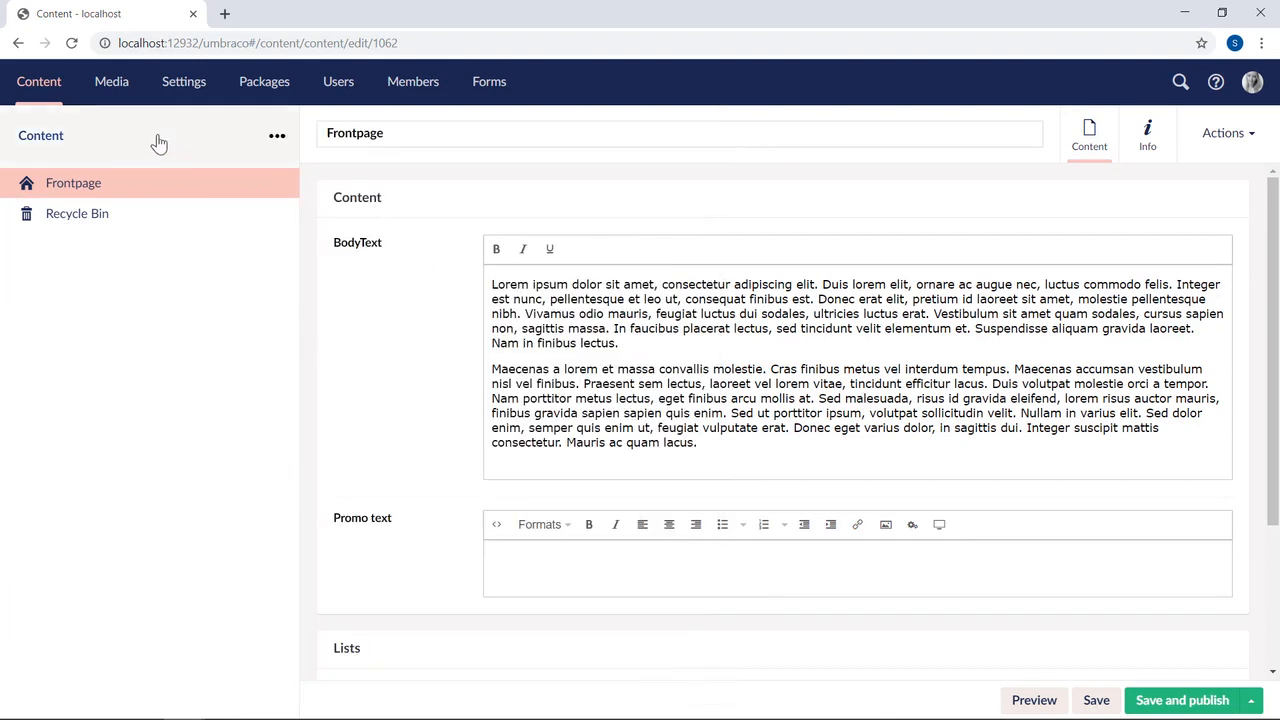
Step: Create a new document type with a template and name it Text Page
{"action": "left_click", "coordinate": [187, 90]}
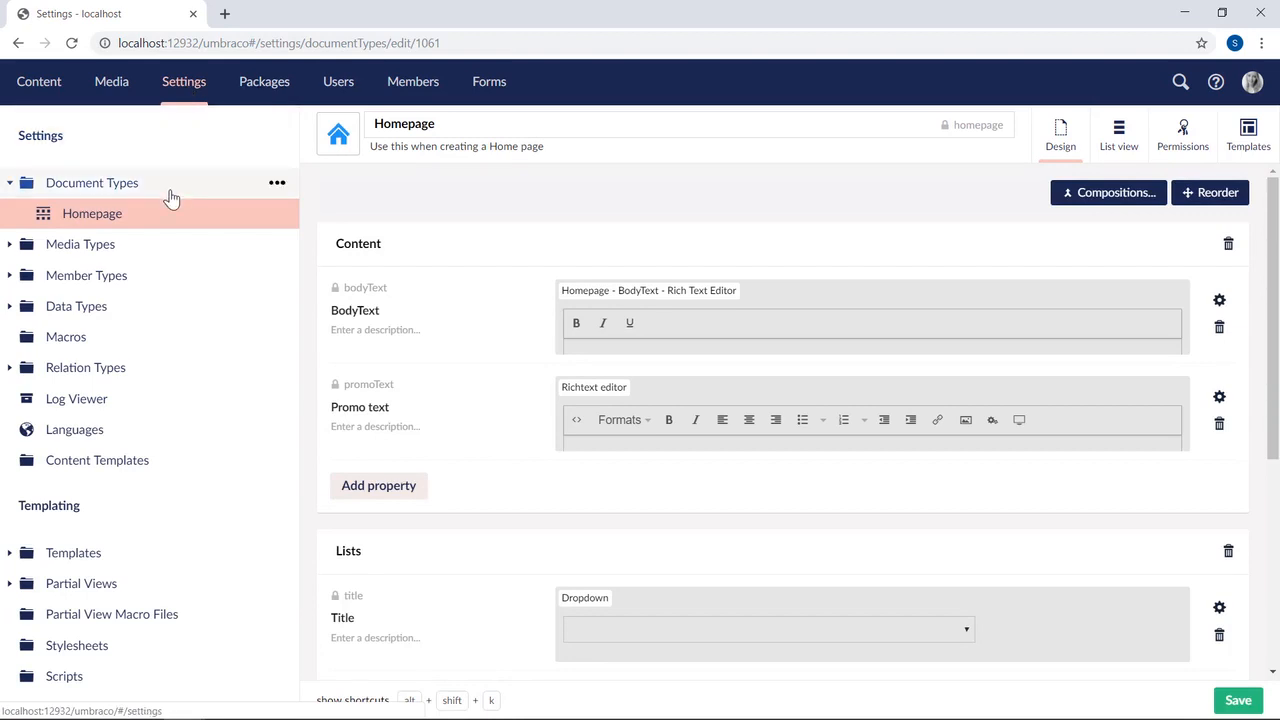
{"action": "left_click", "coordinate": [277, 184]}
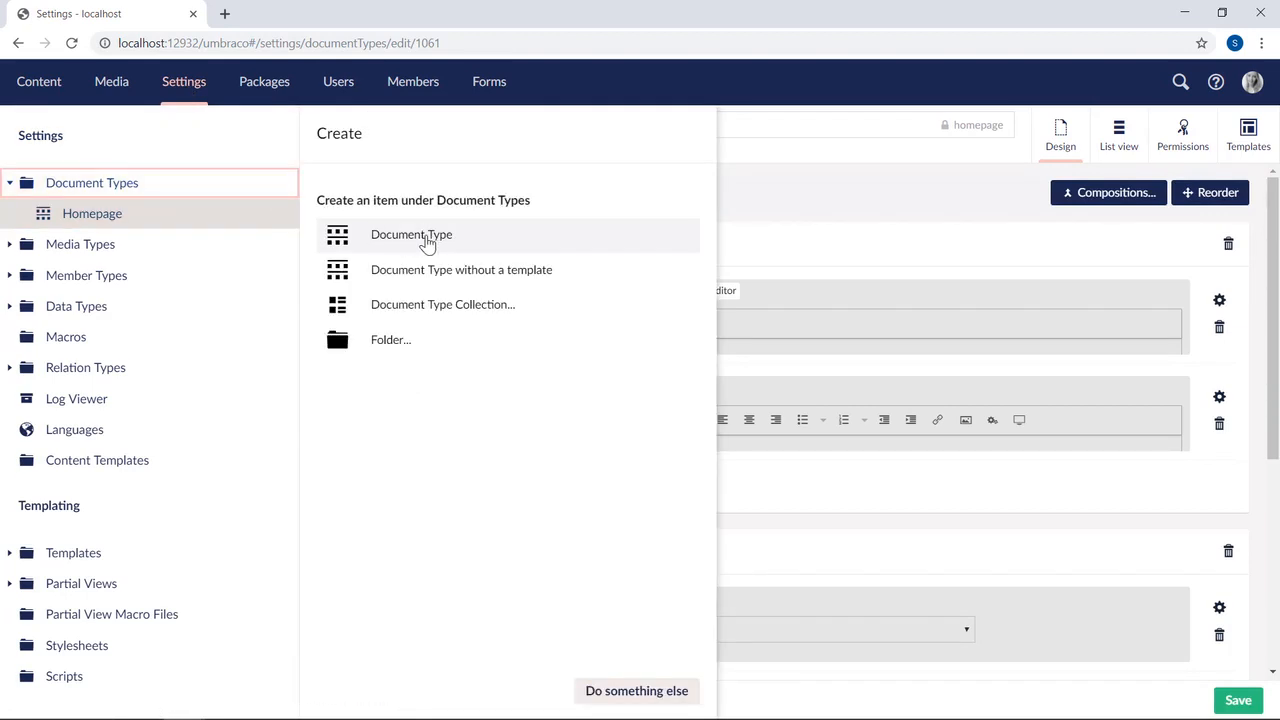
{"action": "left_click", "coordinate": [428, 244]}
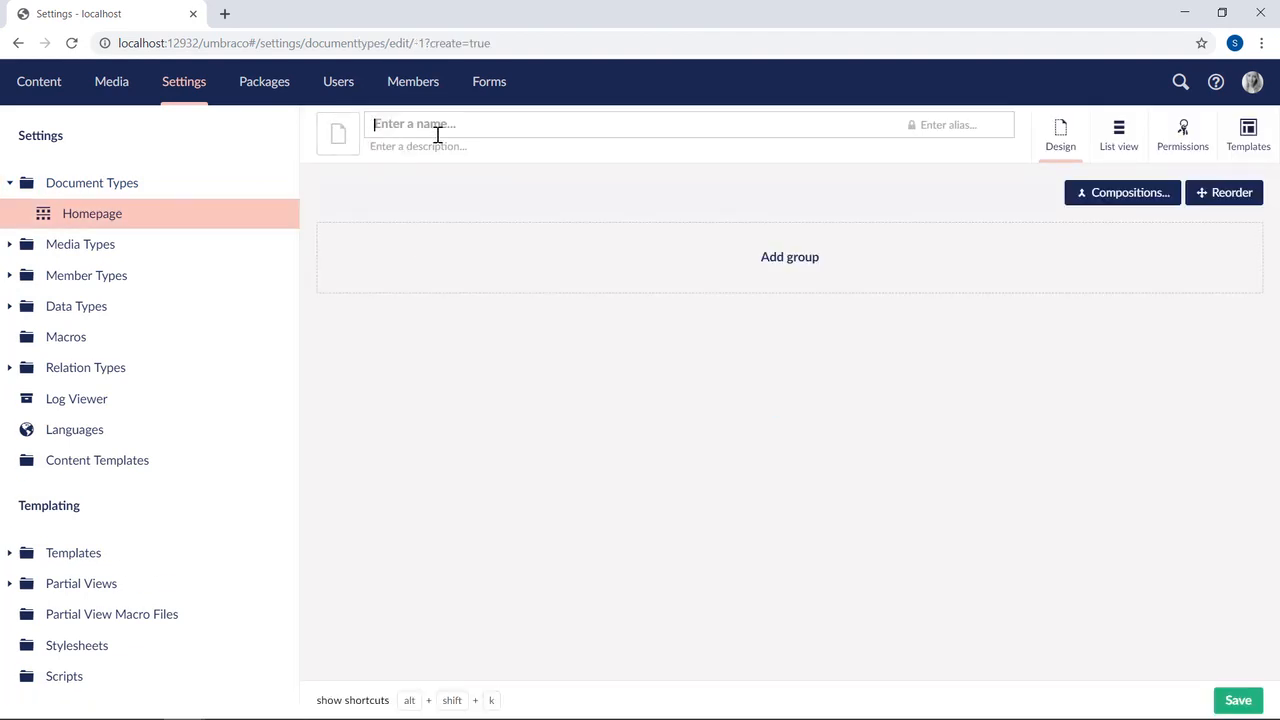
{"action": "type", "text": "Text Page"}
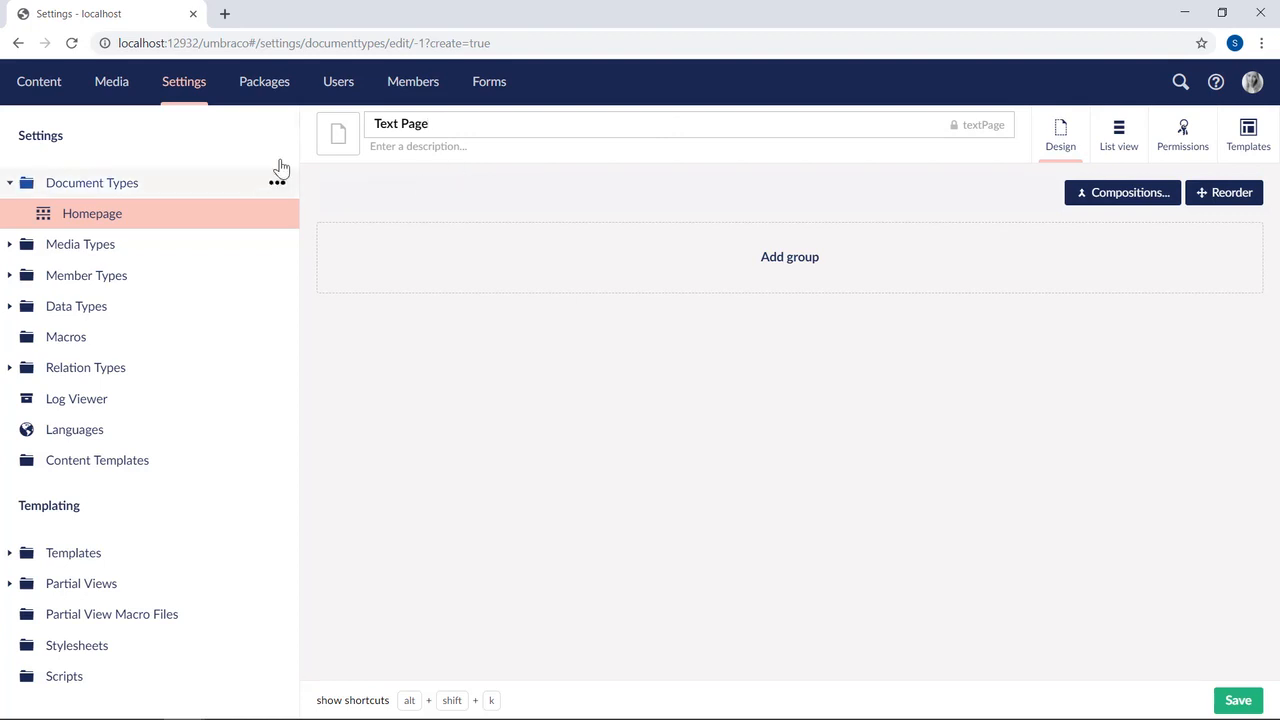
Step: Give the Text Page document type a purple single-document icon, filtering the icons by "doc"
{"action": "left_click", "coordinate": [340, 140]}
{"action": "type", "text": "doc"}
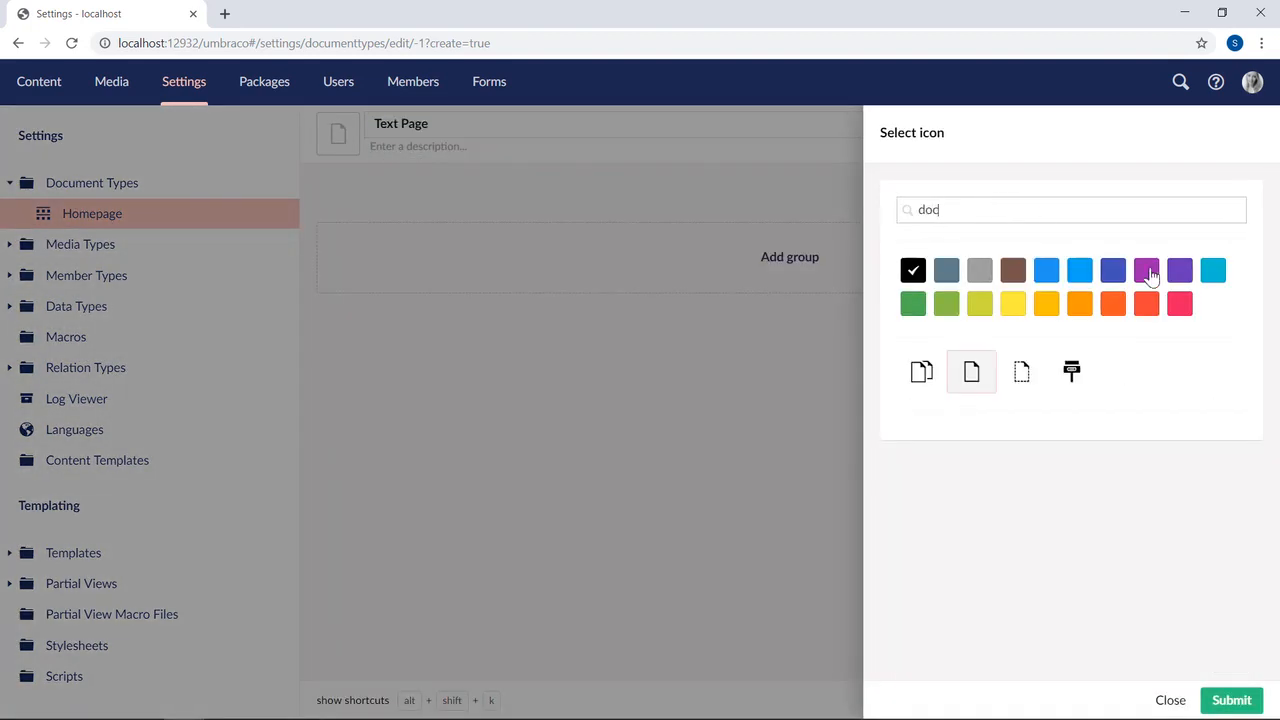
{"action": "left_click", "coordinate": [1146, 270]}
{"action": "left_click", "coordinate": [978, 384]}
Step: Add a group named Content to the Text Page document type, with a property named BodyText
{"action": "left_click", "coordinate": [785, 265]}
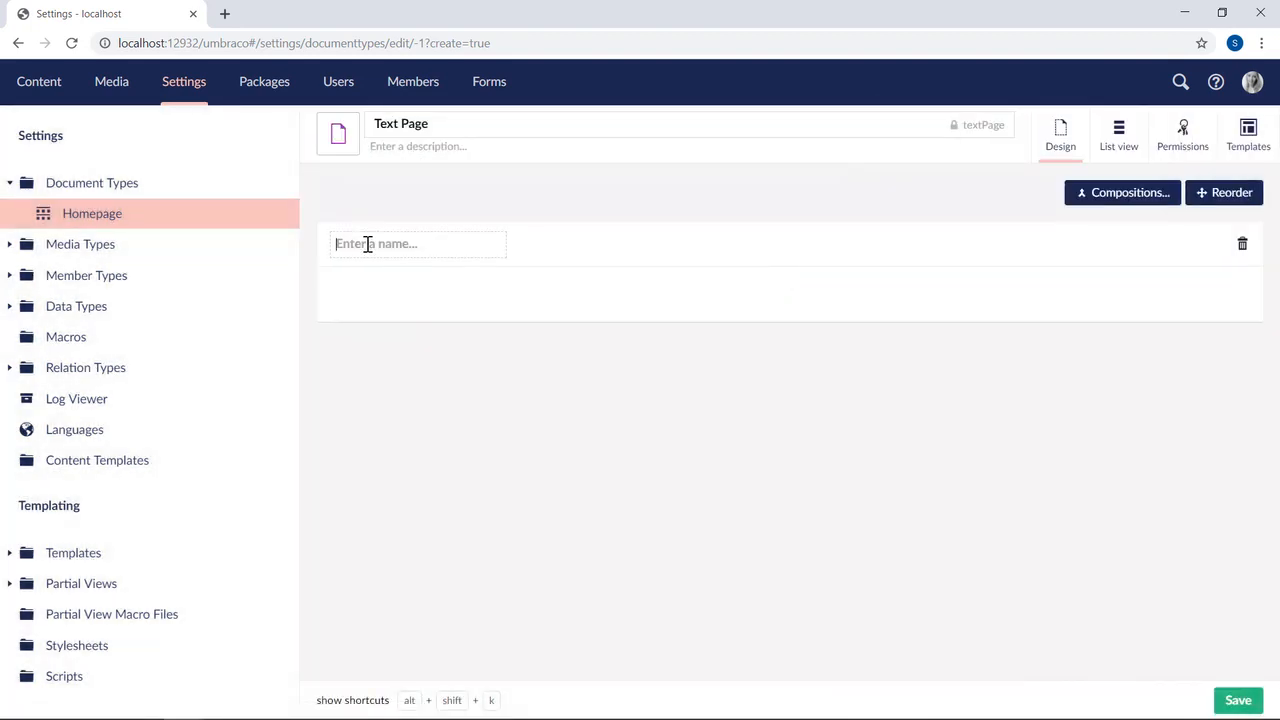
{"action": "type", "text": "Content"}
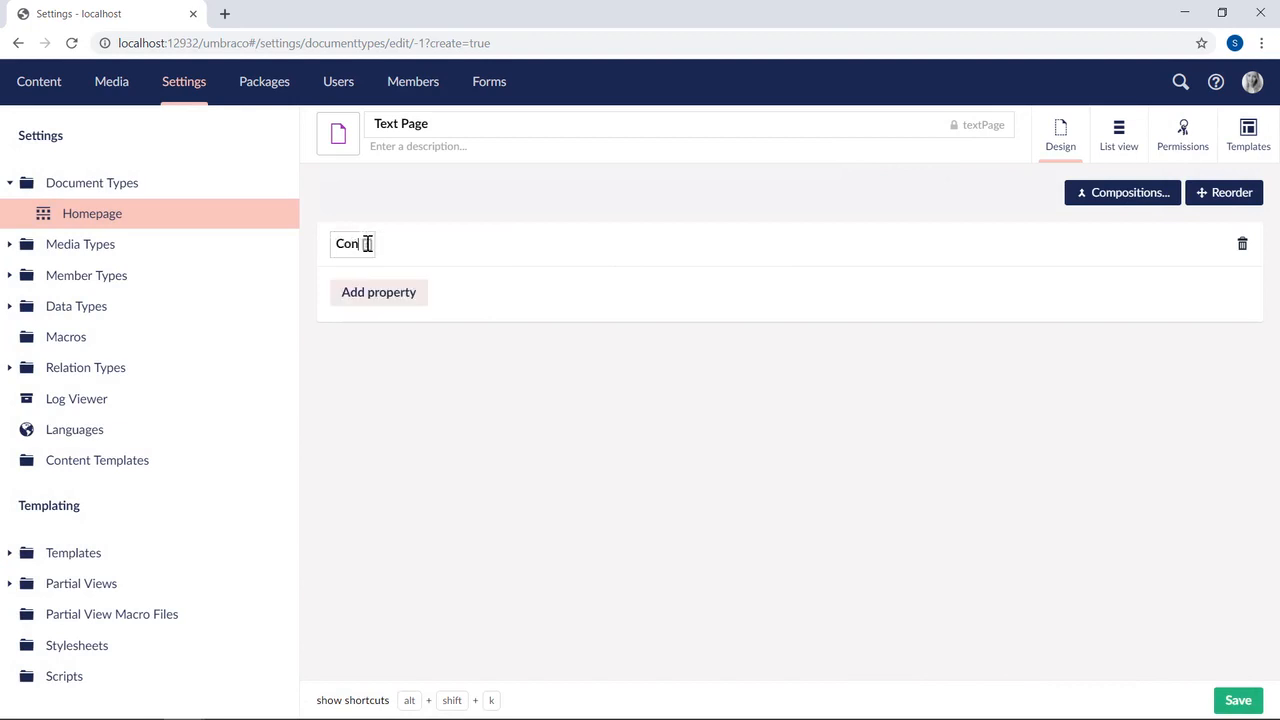
{"action": "left_click", "coordinate": [389, 301]}
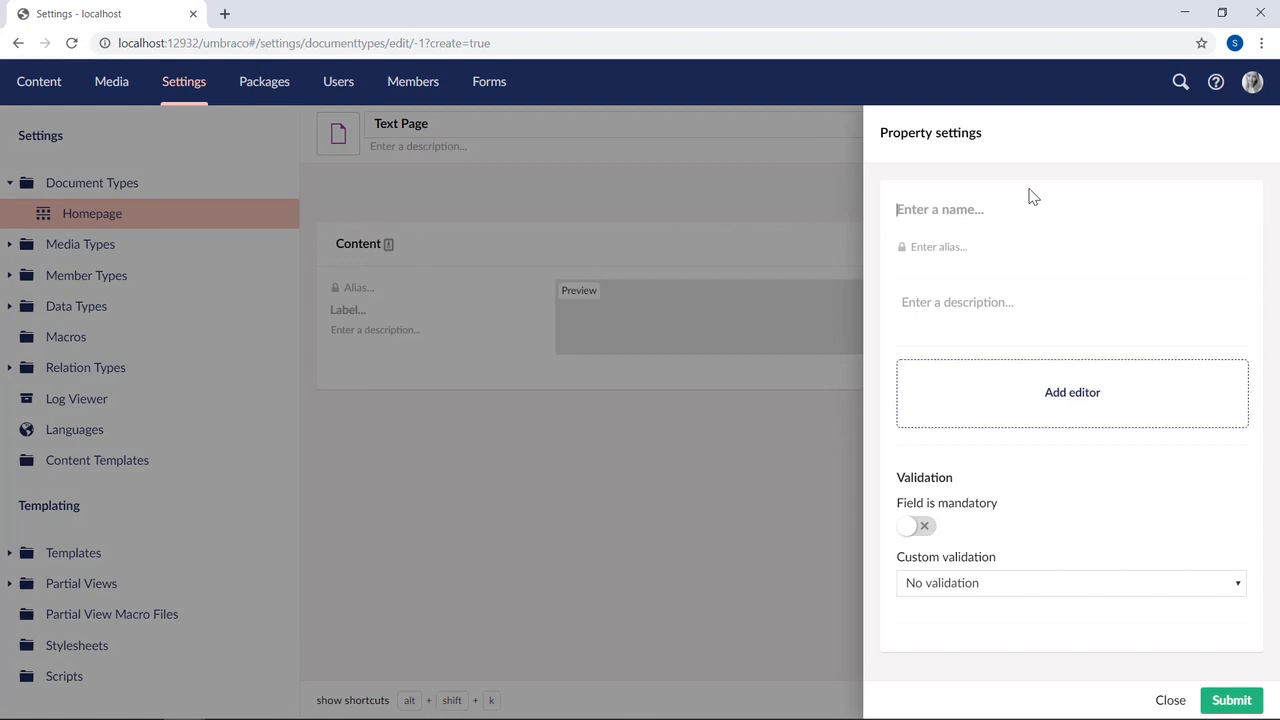
{"action": "type", "text": "BodyText"}
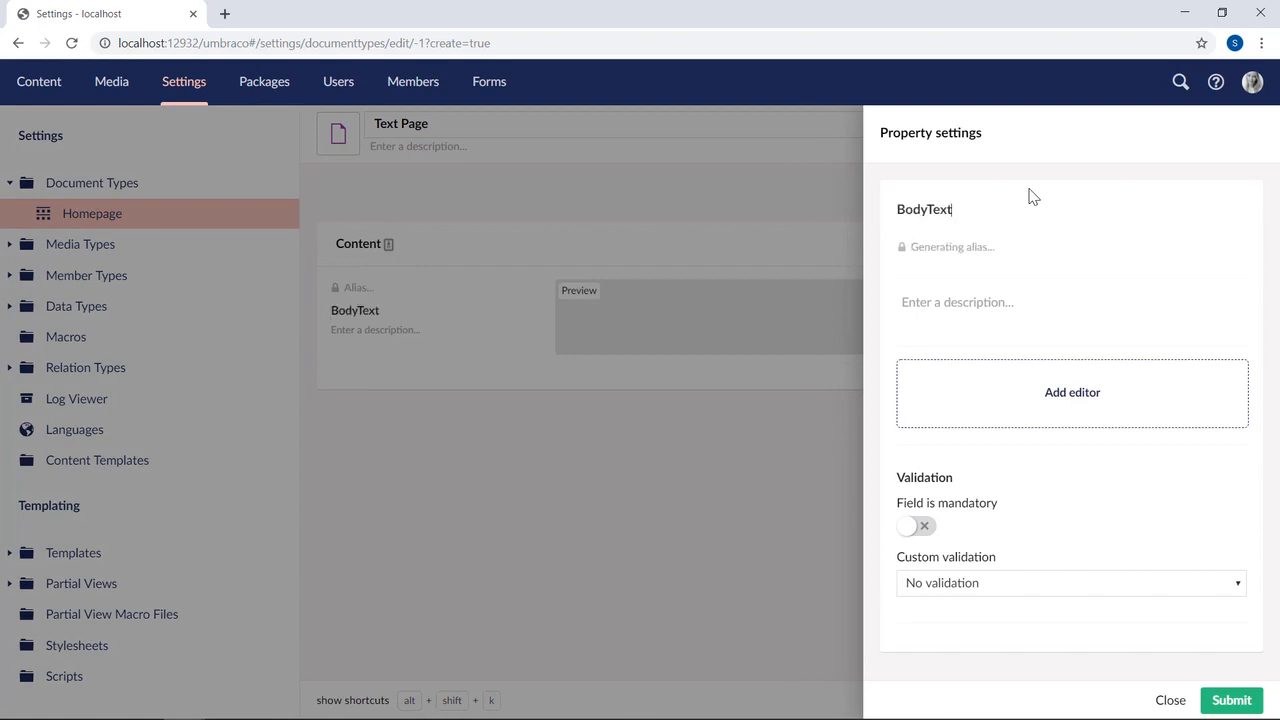
Step: Assign the existing "Homepage - BodyText - Rich Text Editor" to the BodyText property and save the Text Page document type
{"action": "left_click", "coordinate": [1054, 404]}
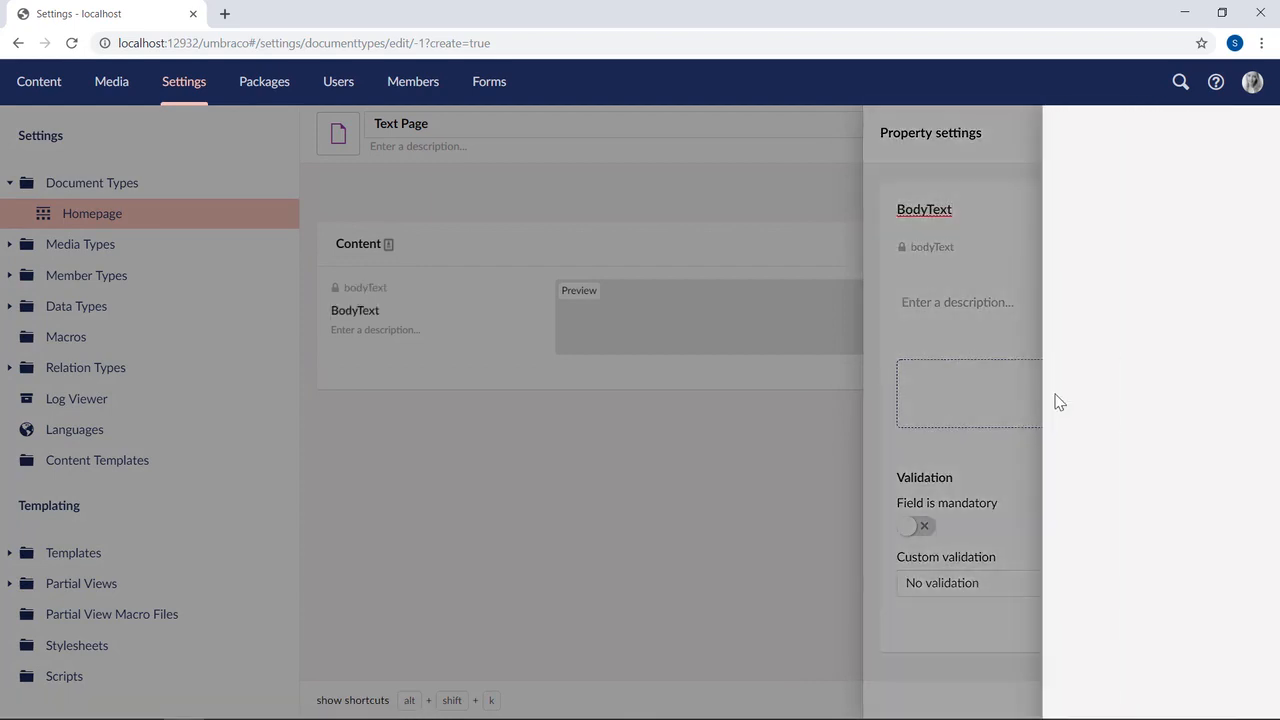
{"action": "left_click", "coordinate": [1043, 268]}
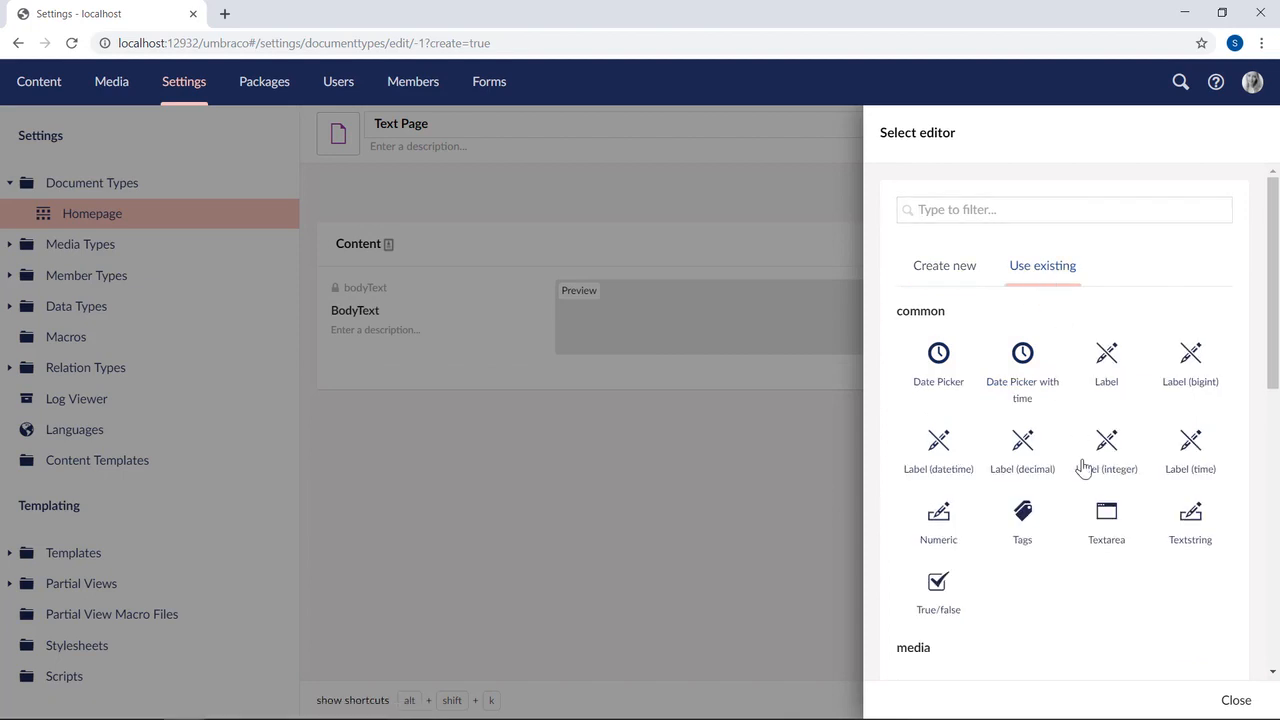
{"action": "scroll", "coordinate": [1107, 608], "scroll_direction": "down", "scroll_amount": 3}
{"action": "scroll", "coordinate": [1104, 600], "scroll_direction": "down", "scroll_amount": 2}
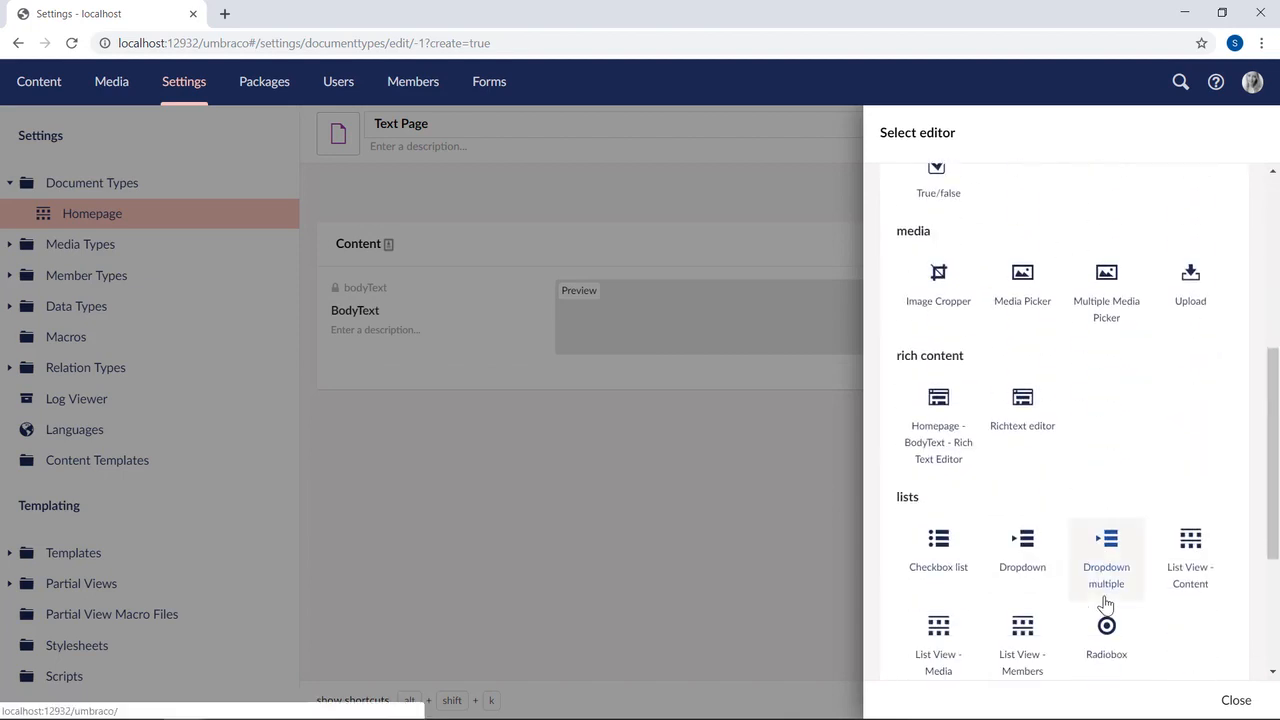
{"action": "left_click", "coordinate": [940, 448]}
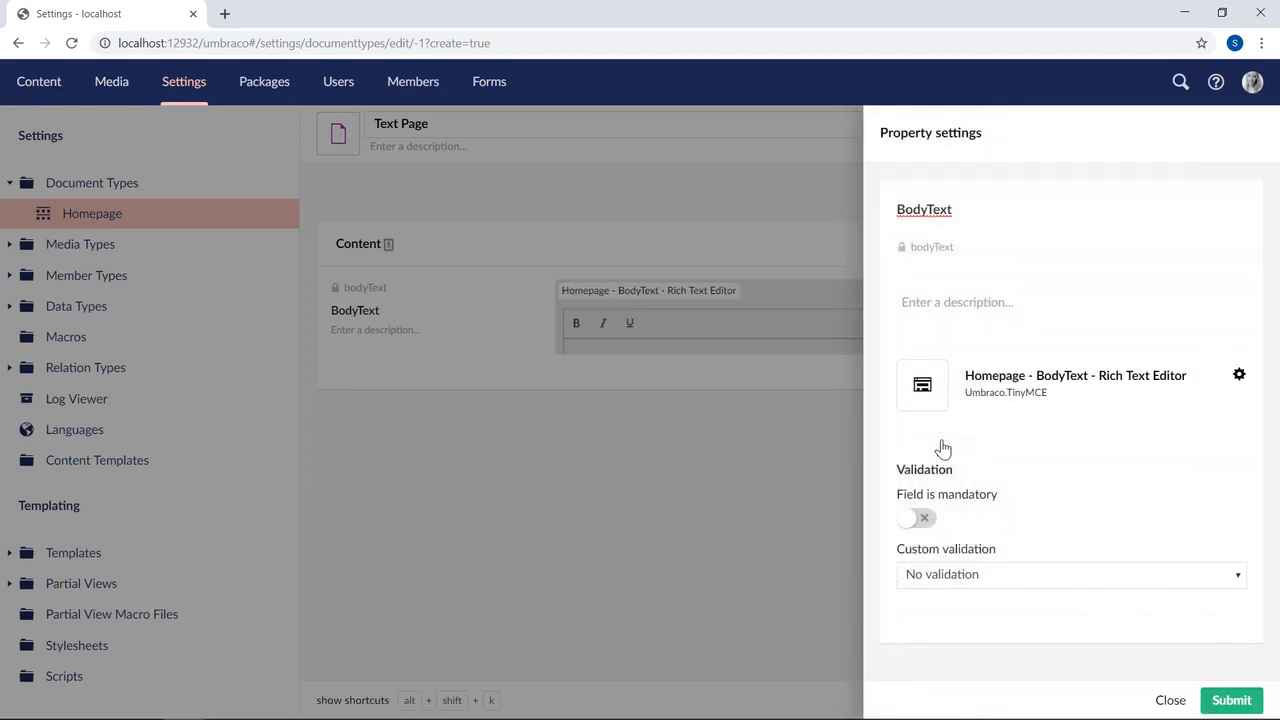
{"action": "left_click", "coordinate": [1231, 702]}
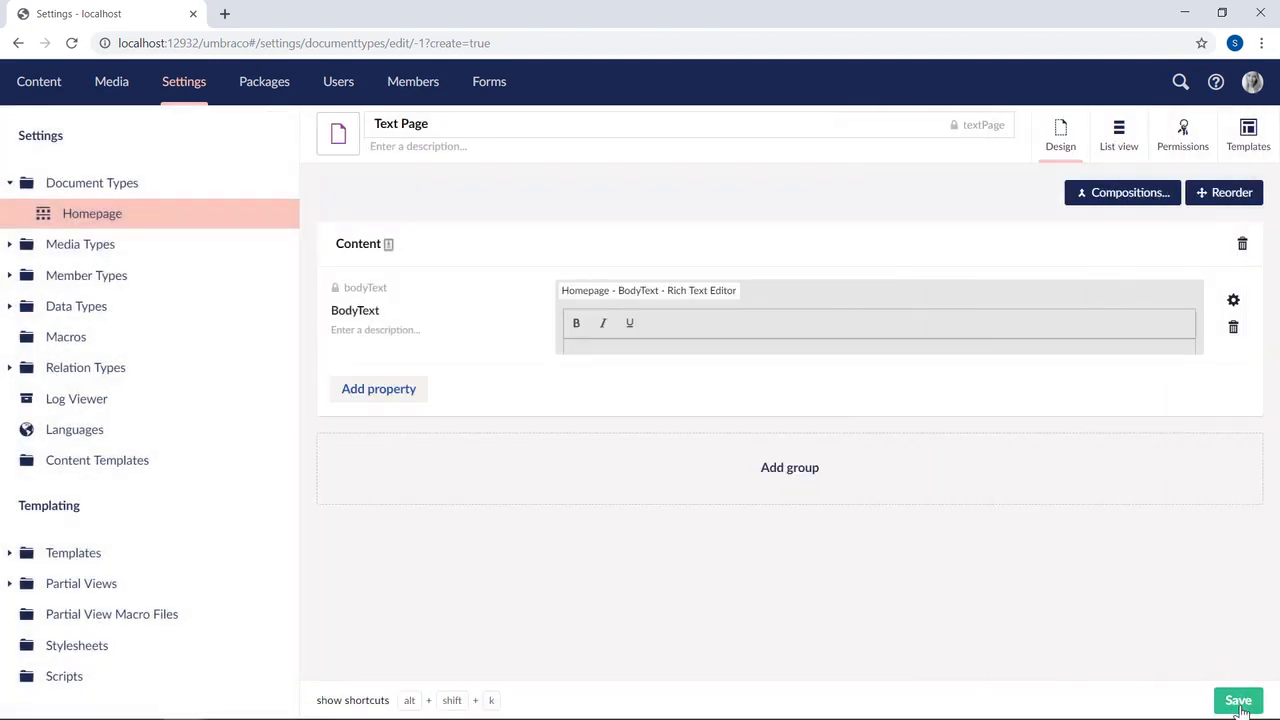
{"action": "left_click", "coordinate": [1236, 702]}
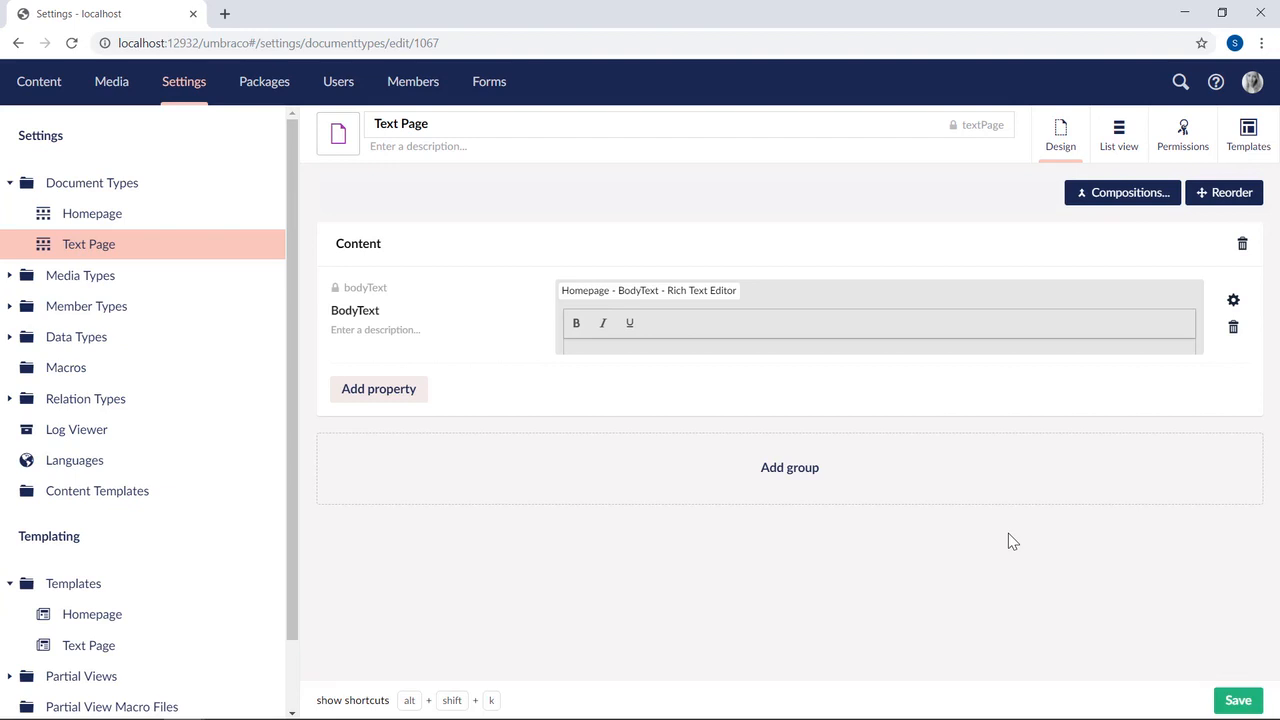
Step: Allow Text Page as a child node type in the Homepage document type's permissions and save
{"action": "left_click", "coordinate": [140, 220]}
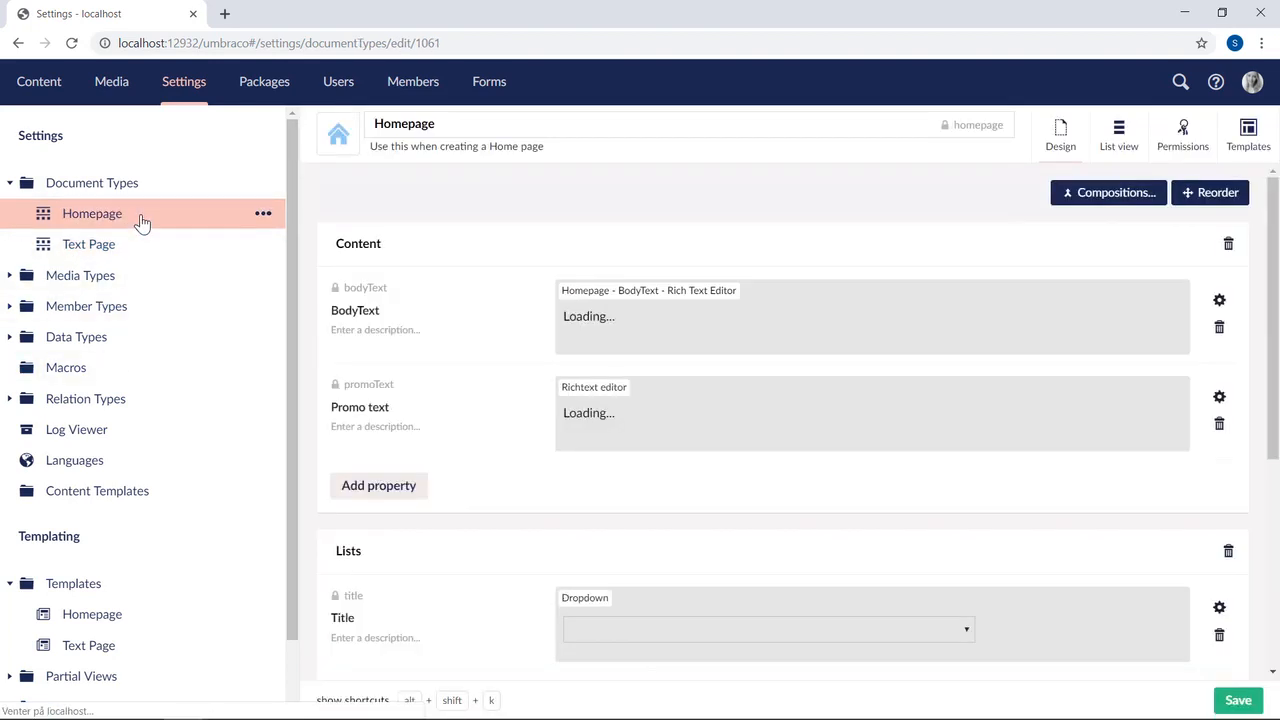
{"action": "left_click", "coordinate": [1183, 145]}
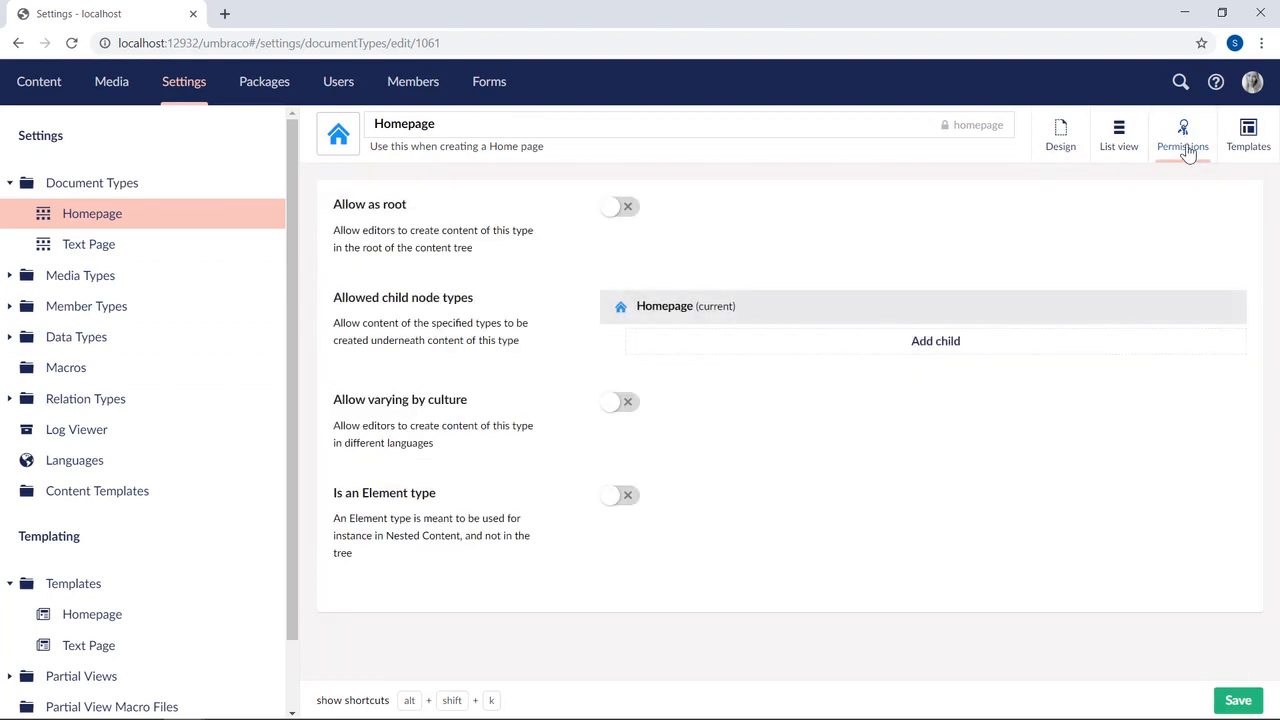
{"action": "left_click", "coordinate": [918, 347]}
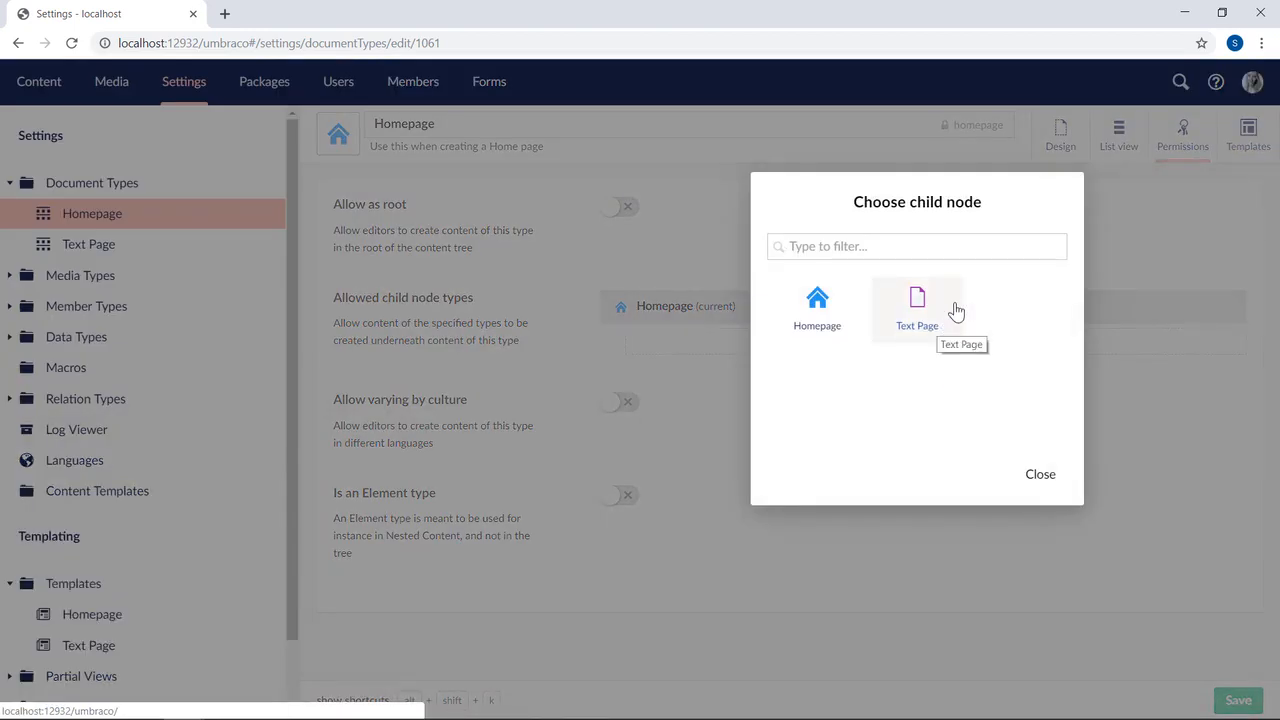
{"action": "left_click", "coordinate": [933, 309]}
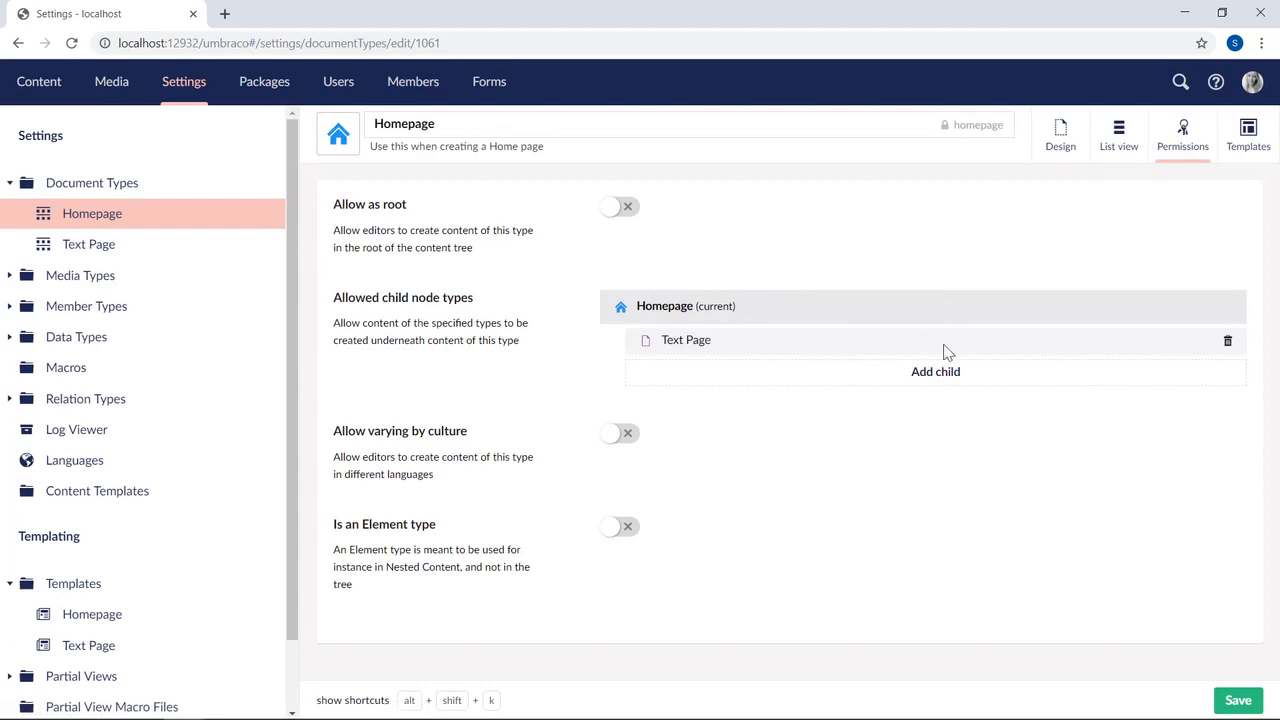
{"action": "left_click", "coordinate": [1238, 701]}
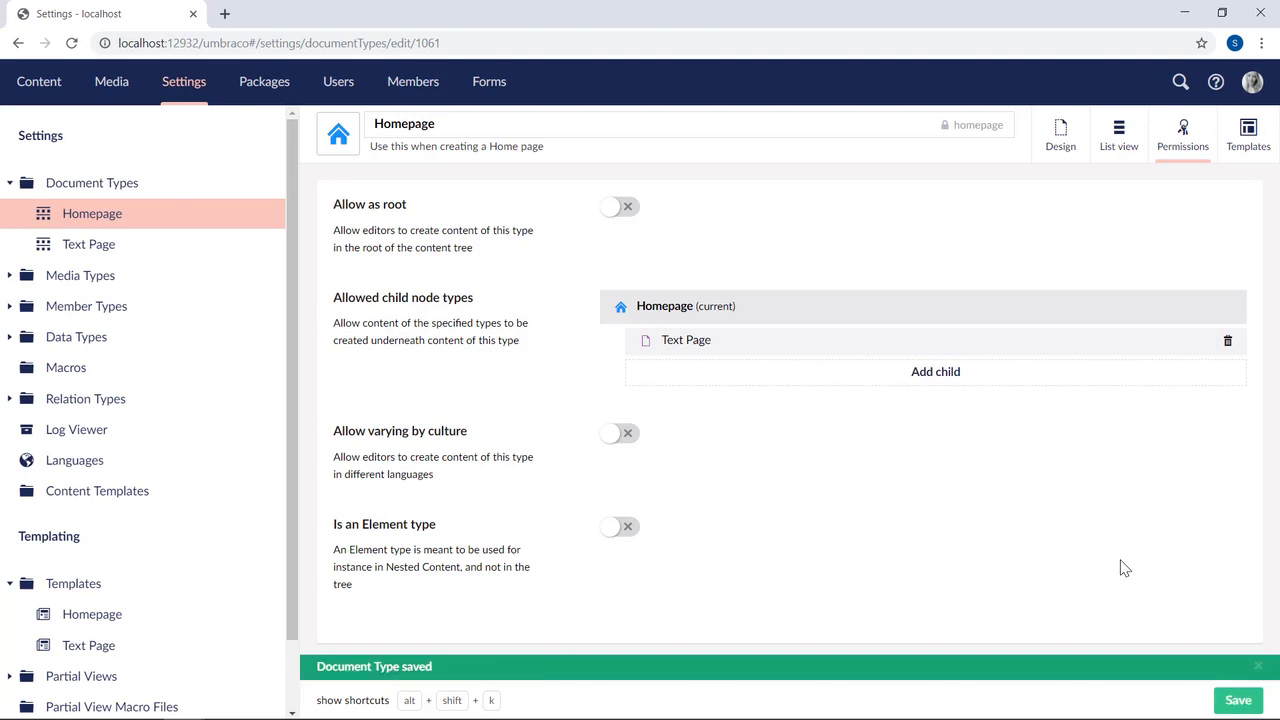
Step: Create a Text Page named "About us" under Frontpage in the content section and publish it
{"action": "left_click", "coordinate": [40, 82]}
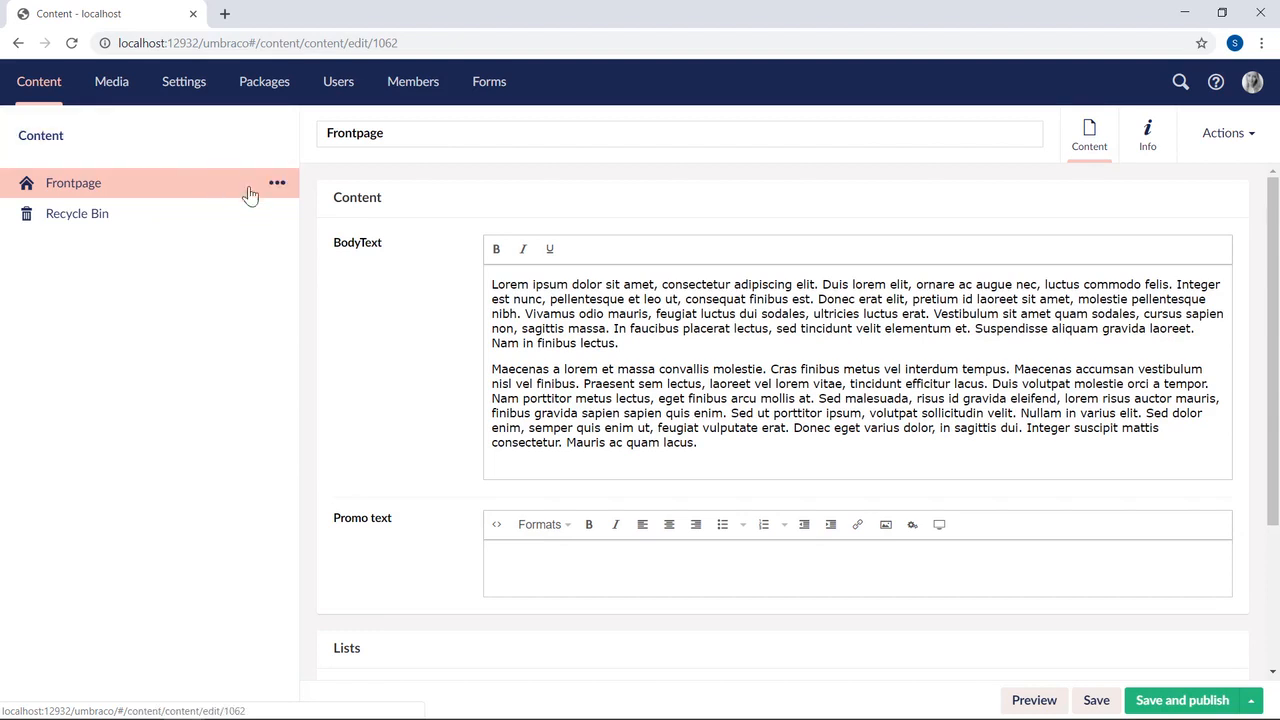
{"action": "left_click", "coordinate": [278, 185]}
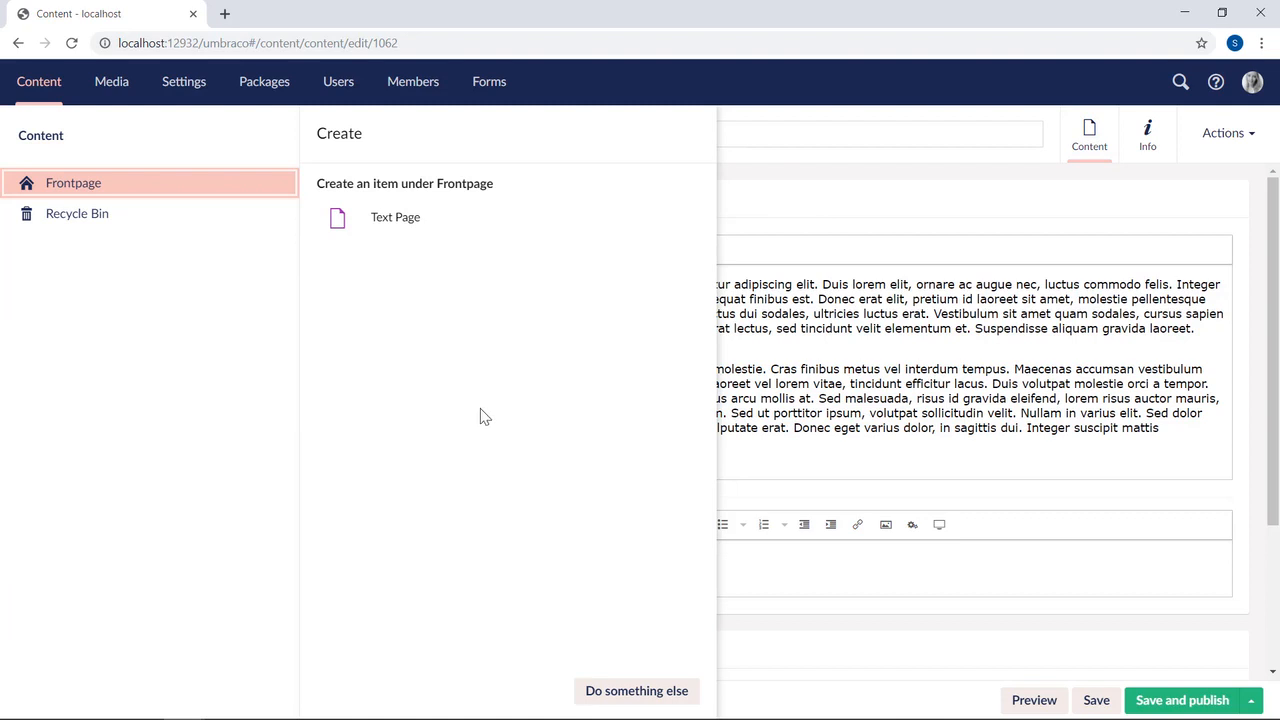
{"action": "left_click", "coordinate": [438, 231]}
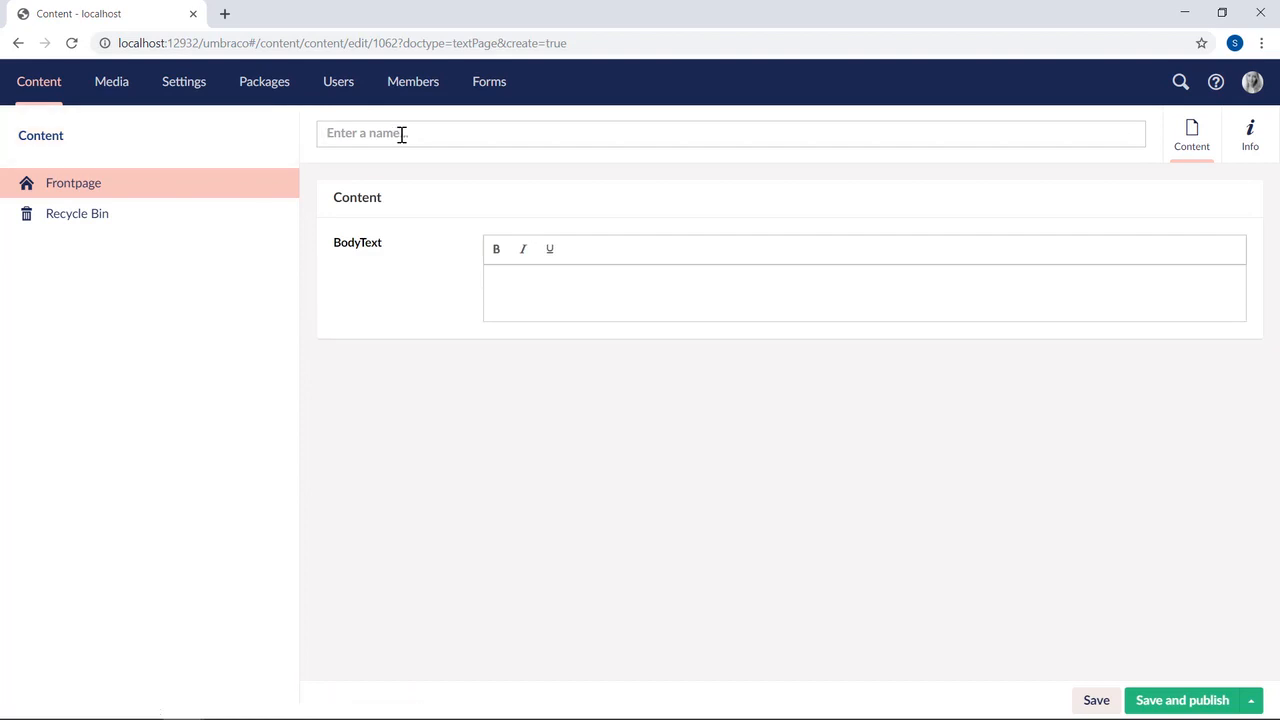
{"action": "left_click", "coordinate": [401, 134]}
{"action": "type", "text": "About us"}
{"action": "left_click", "coordinate": [1178, 701]}
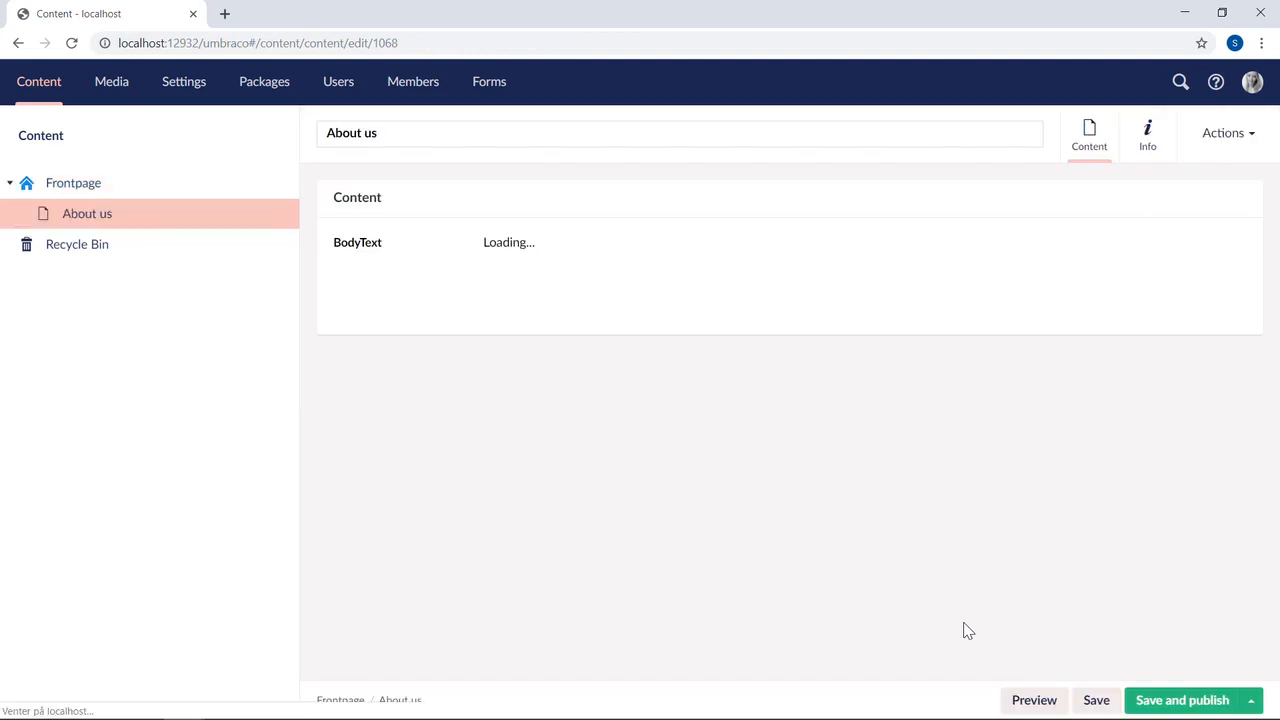
Step: Create a second Text Page named "Contact" under Frontpage and publish it
{"action": "left_click", "coordinate": [280, 183]}
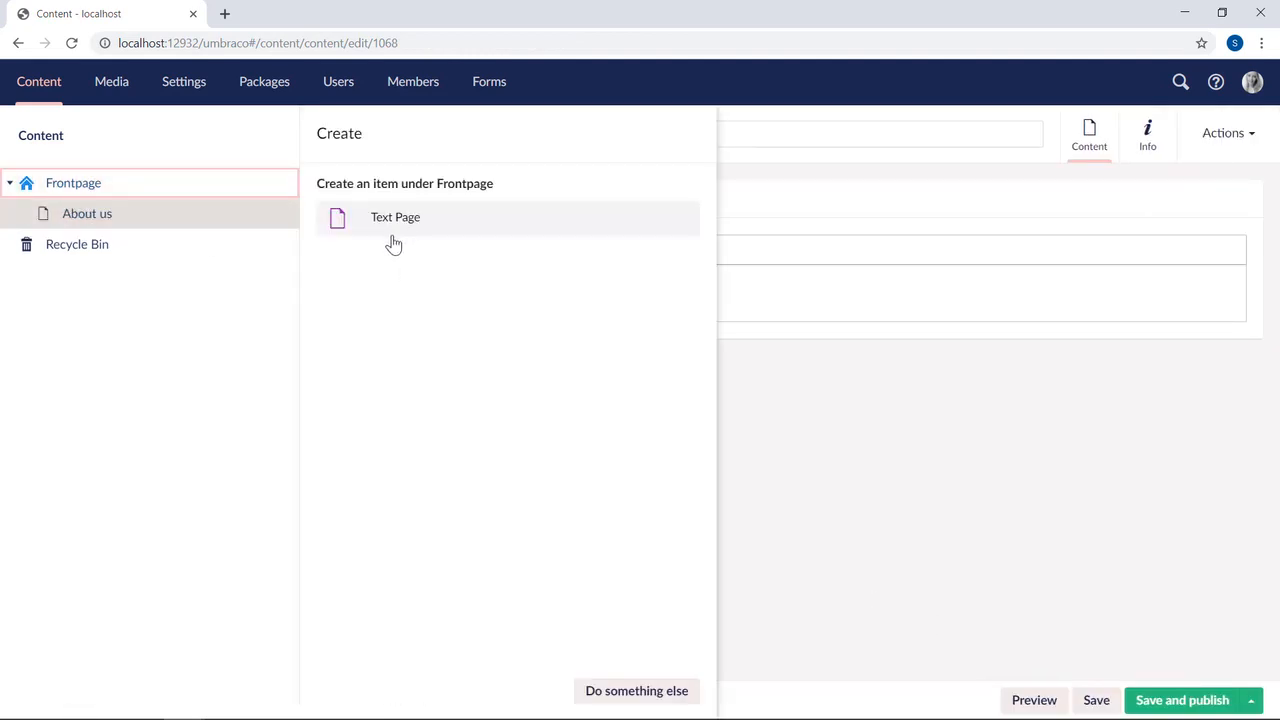
{"action": "left_click", "coordinate": [393, 245]}
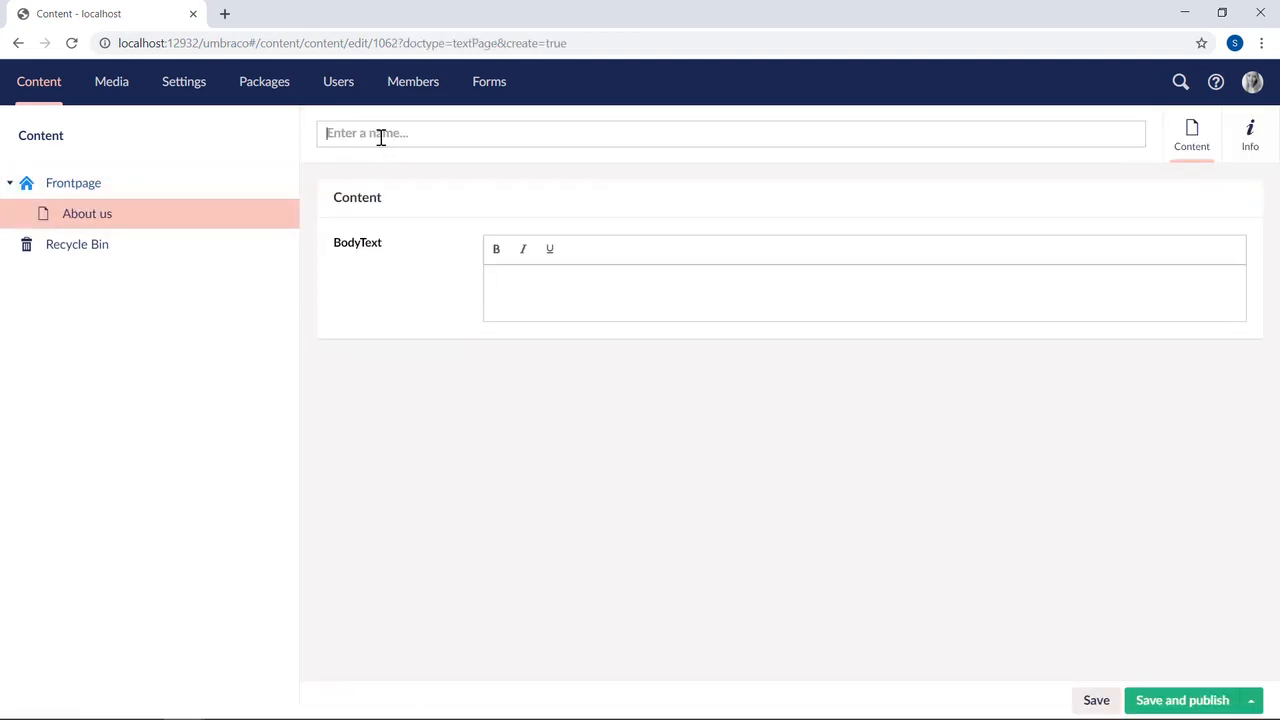
{"action": "type", "text": "Contact"}
{"action": "left_click", "coordinate": [1177, 705]}
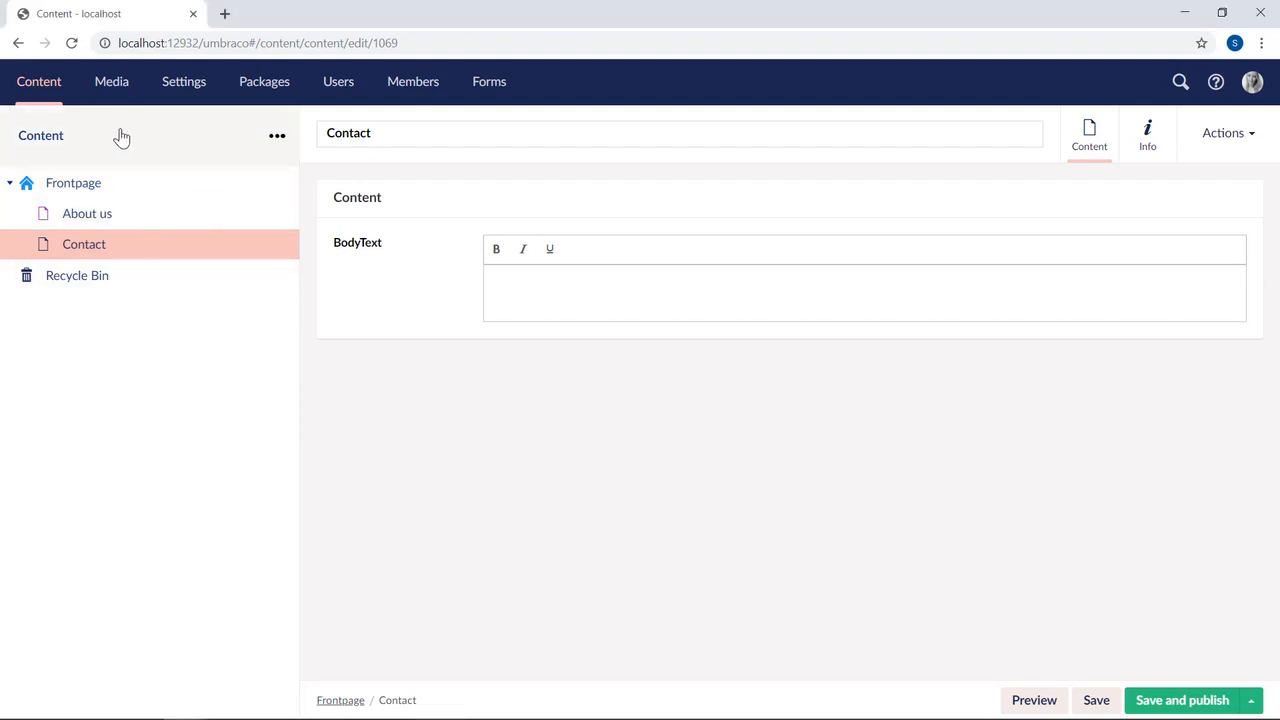
Step: Check the creation options at the content root, and save the Homepage document type with Allow as root enabled
{"action": "left_click", "coordinate": [277, 138]}
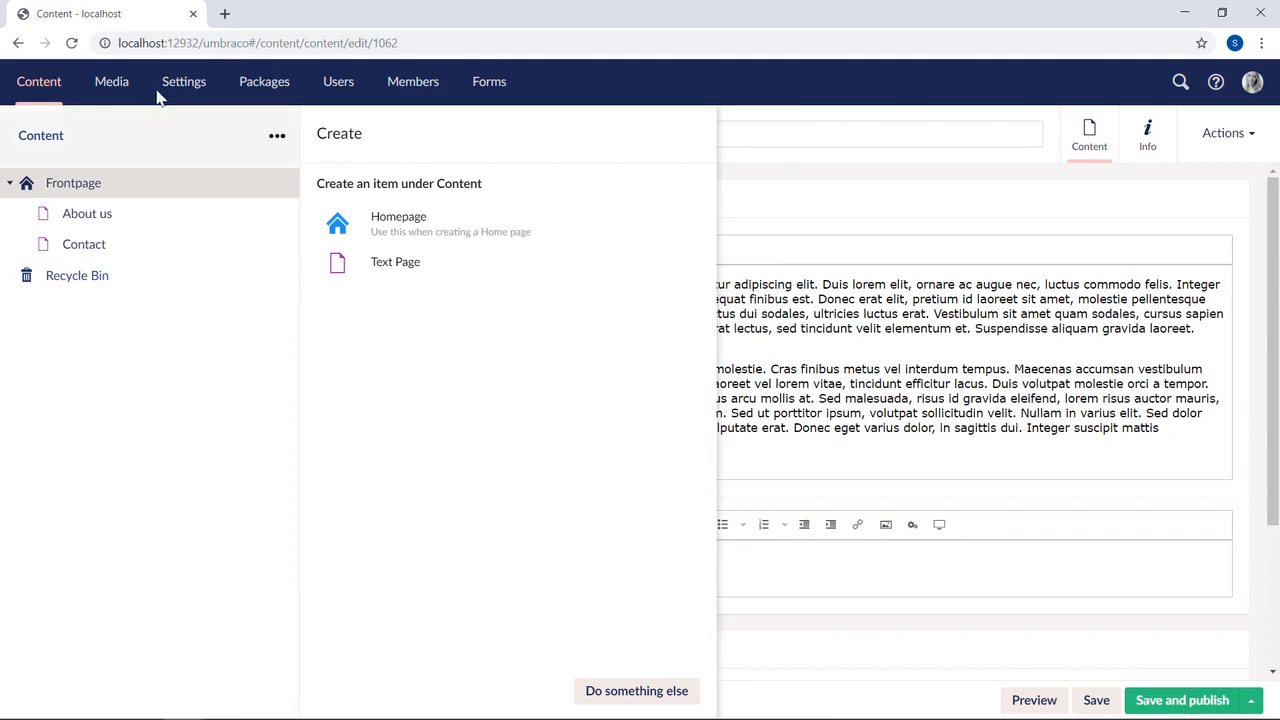
{"action": "left_click", "coordinate": [190, 84]}
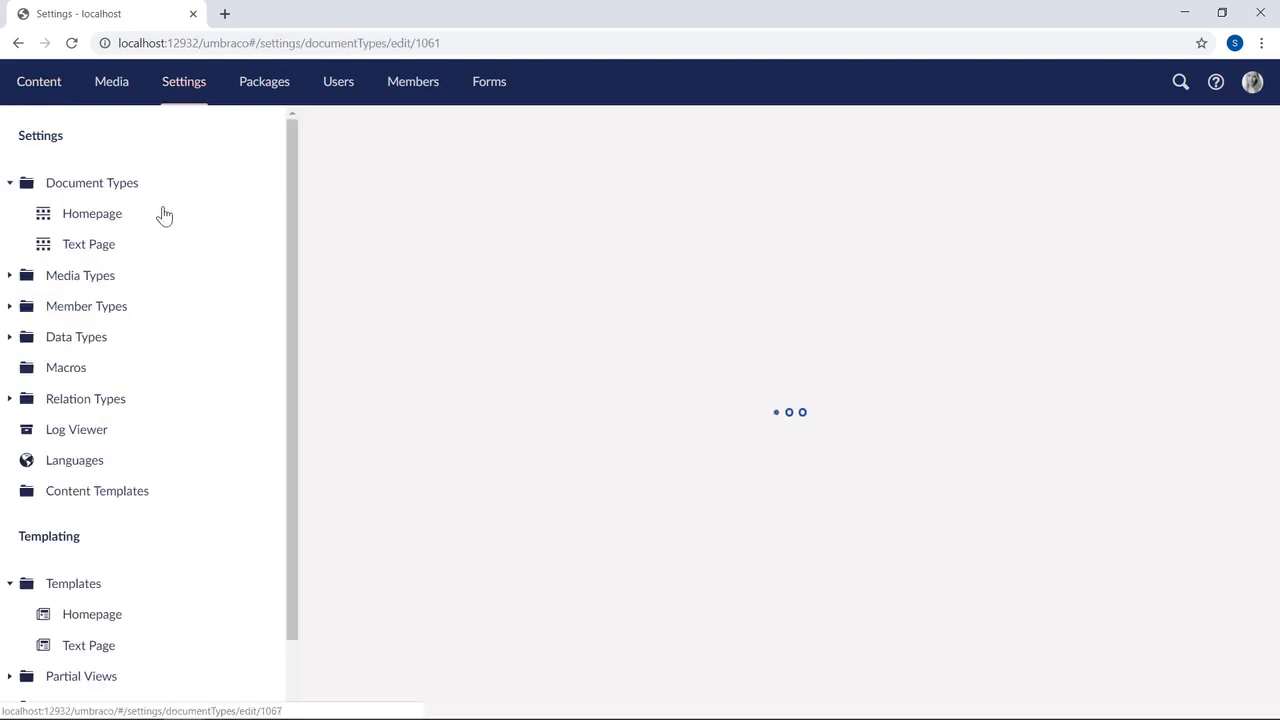
{"action": "left_click", "coordinate": [118, 216]}
{"action": "left_click", "coordinate": [1198, 148]}
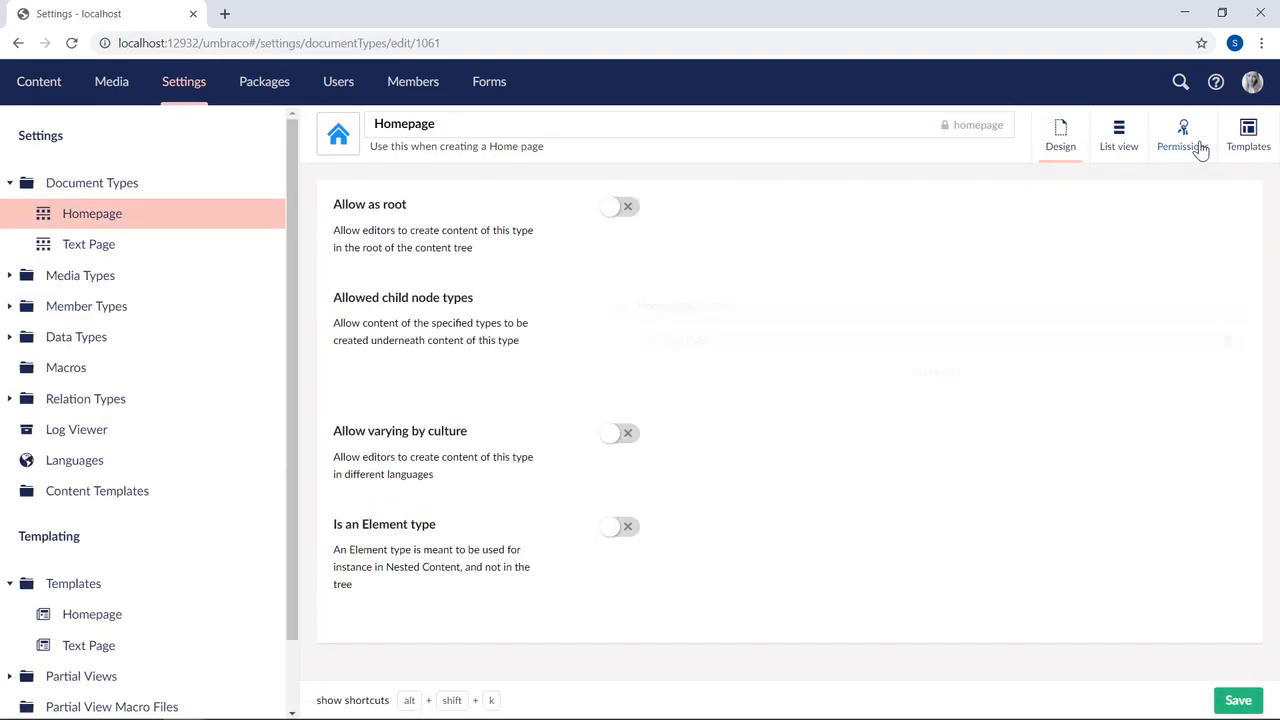
{"action": "left_click", "coordinate": [620, 210]}
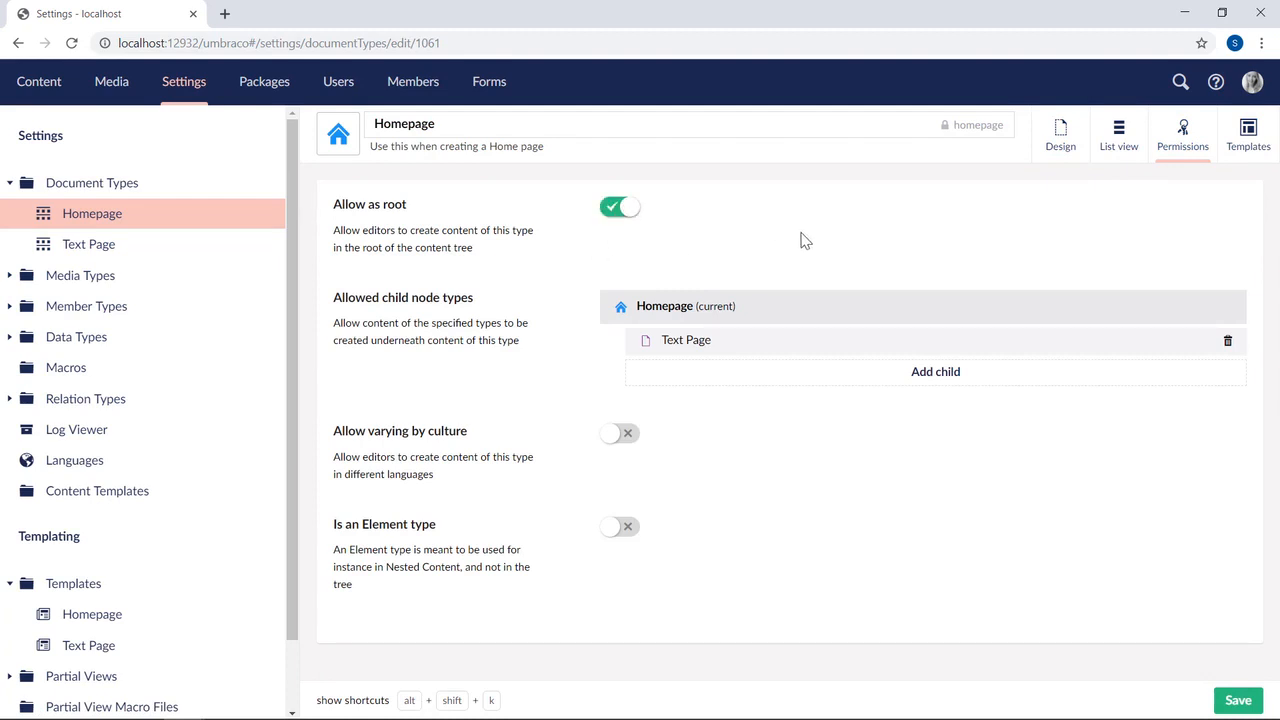
{"action": "left_click", "coordinate": [1240, 703]}
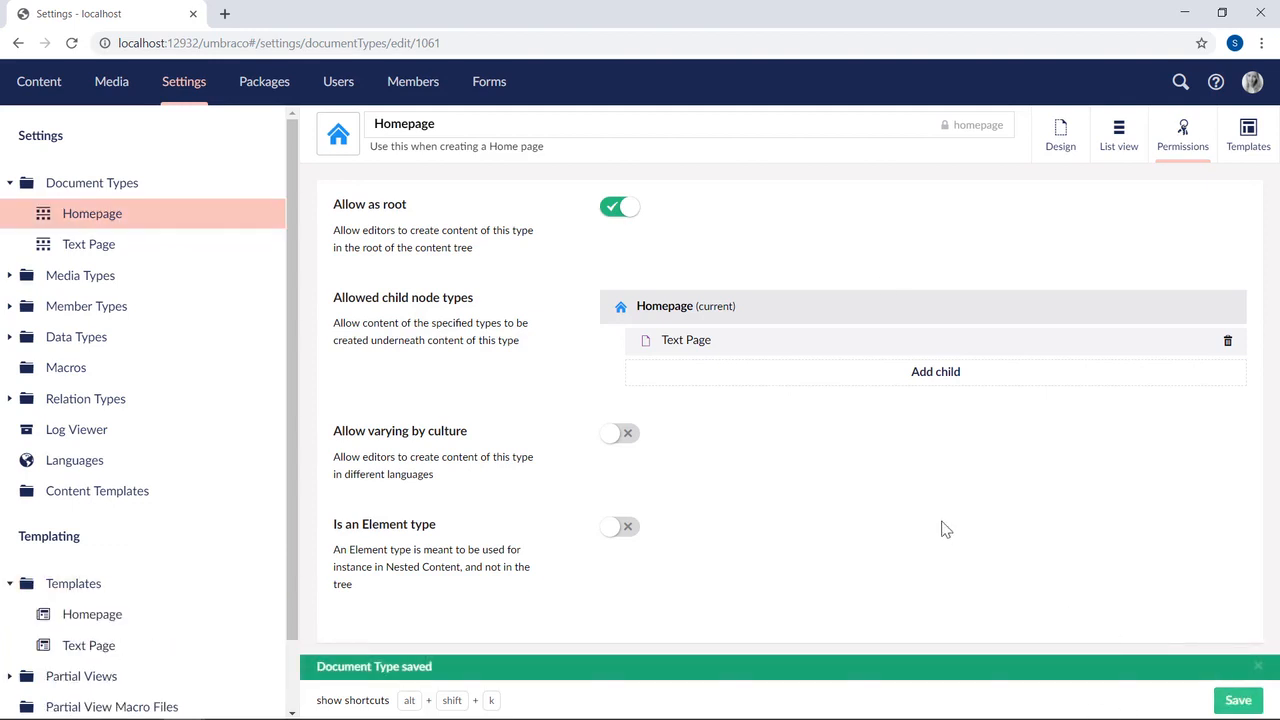
Step: Review the creation options at the content root and the permissions of the Homepage document type
{"action": "left_click", "coordinate": [46, 85]}
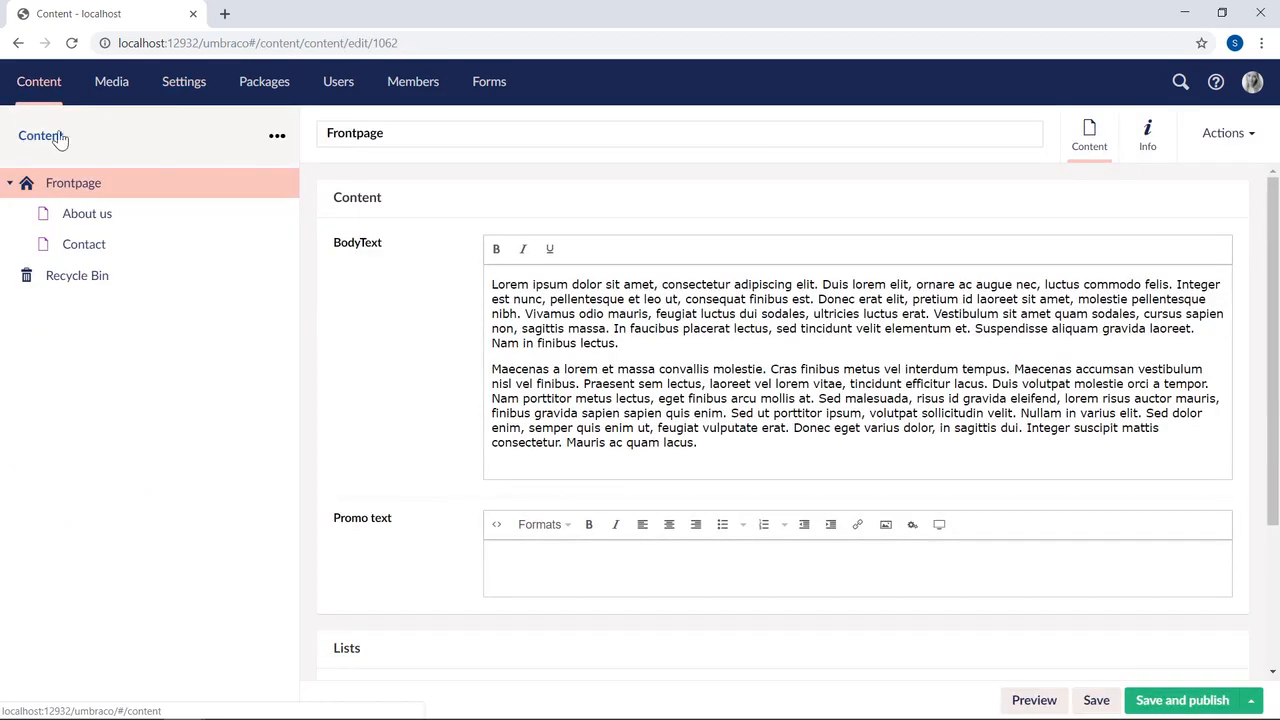
{"action": "left_click", "coordinate": [277, 138]}
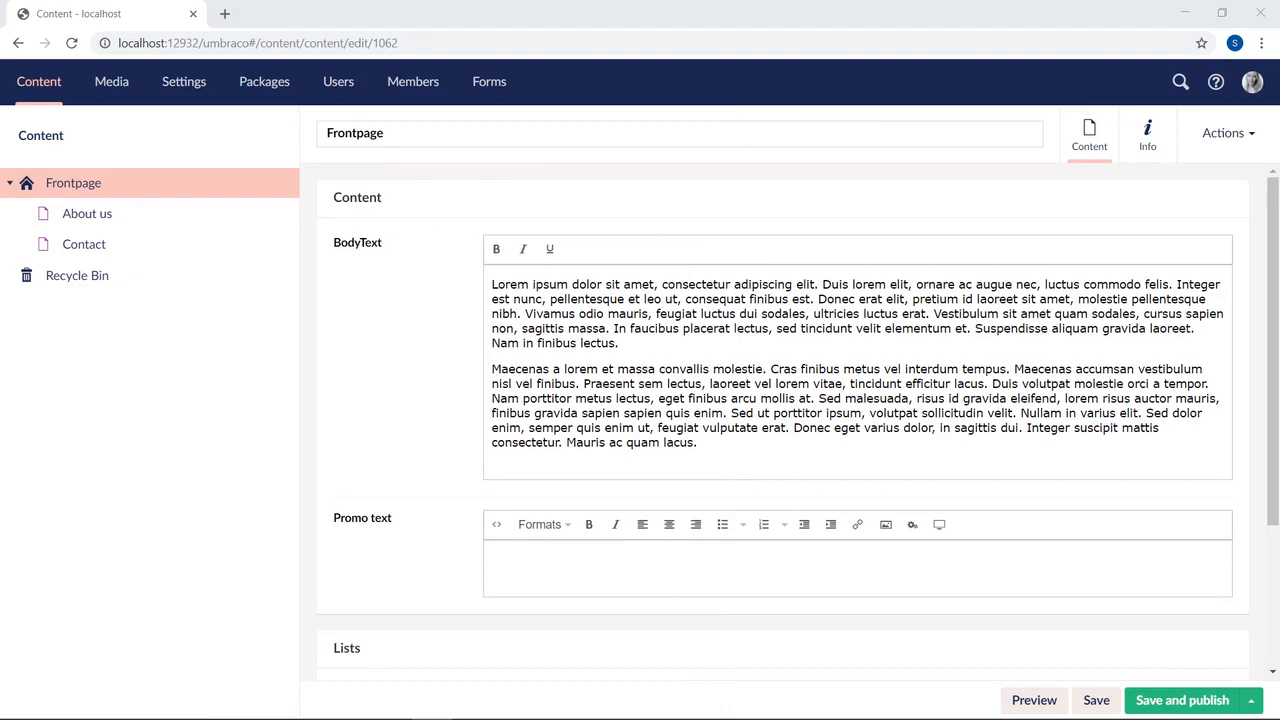
{"action": "left_click", "coordinate": [190, 84]}
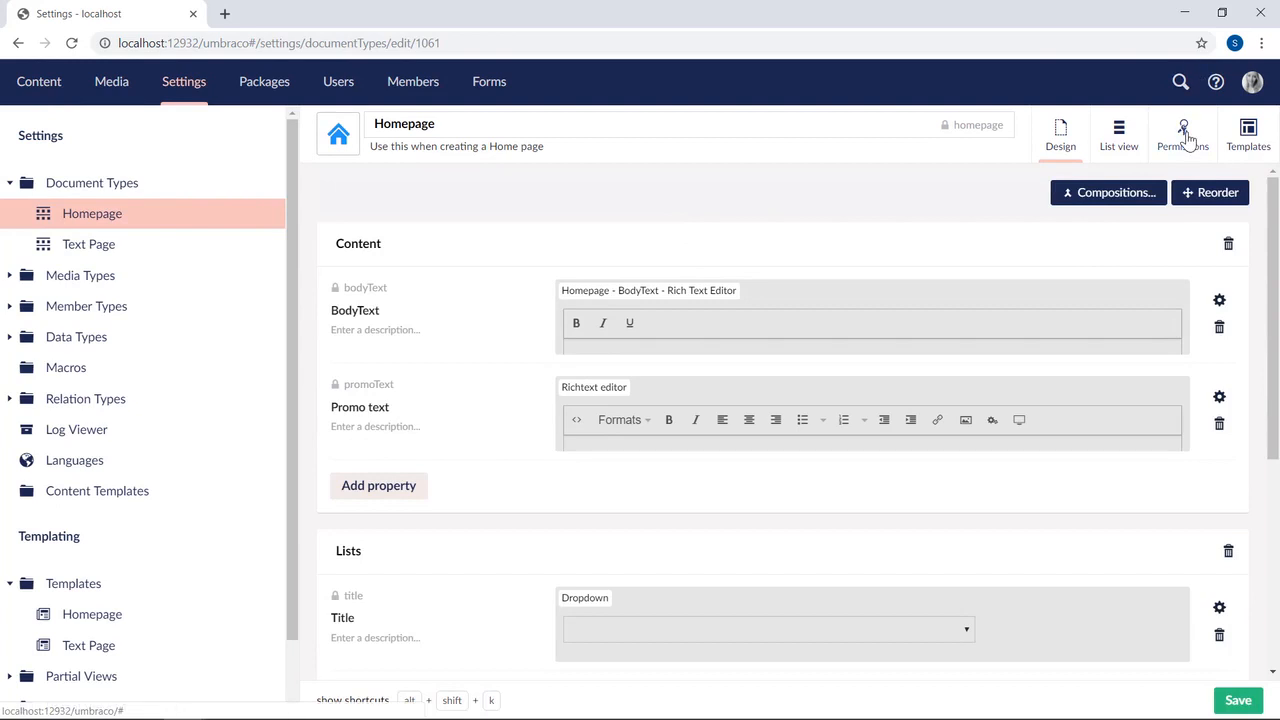
{"action": "left_click", "coordinate": [1185, 140]}
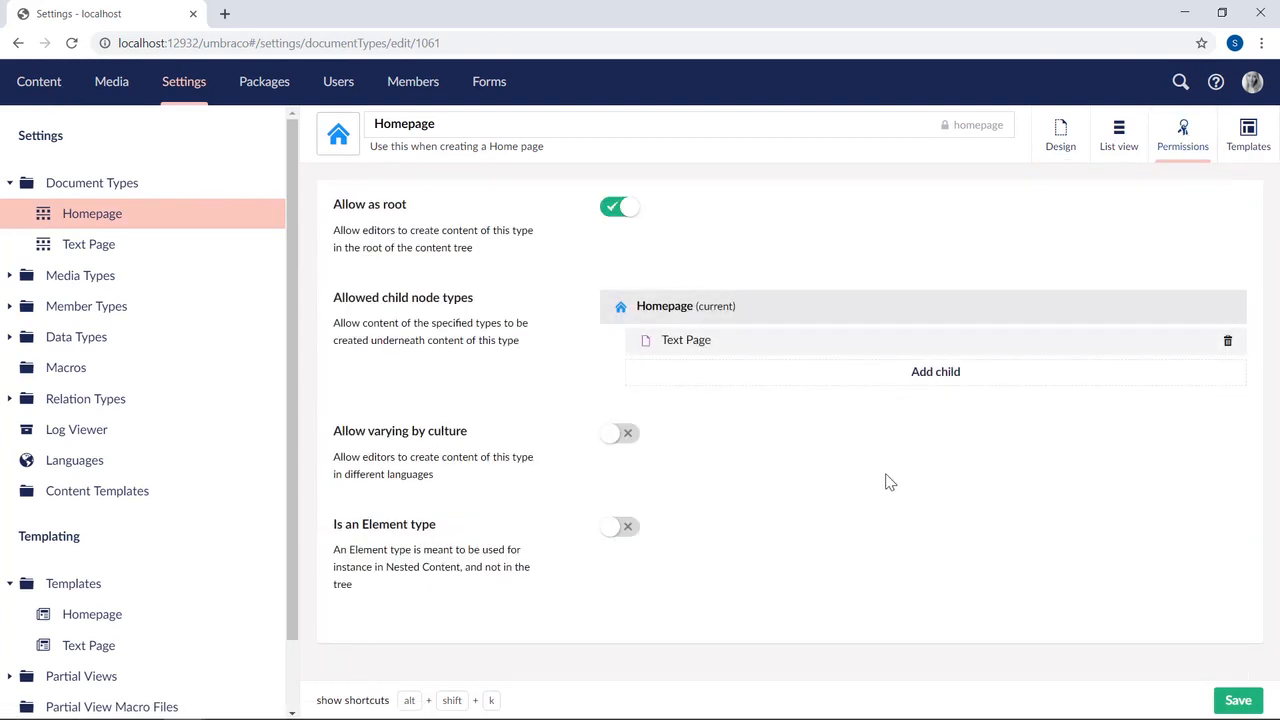